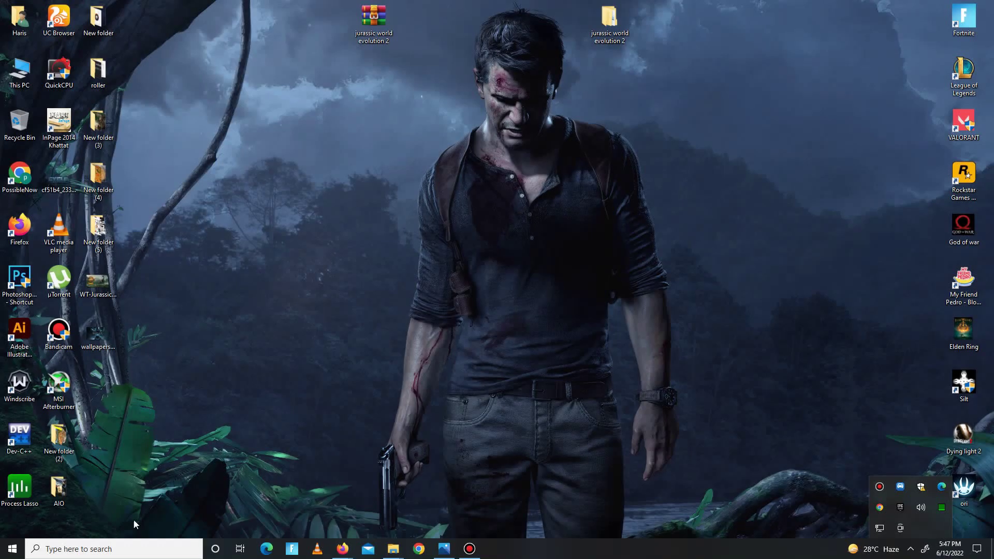
- Launch Settings from the Start menu app list
click(11, 549)
scroll(126, 380, down, 15)
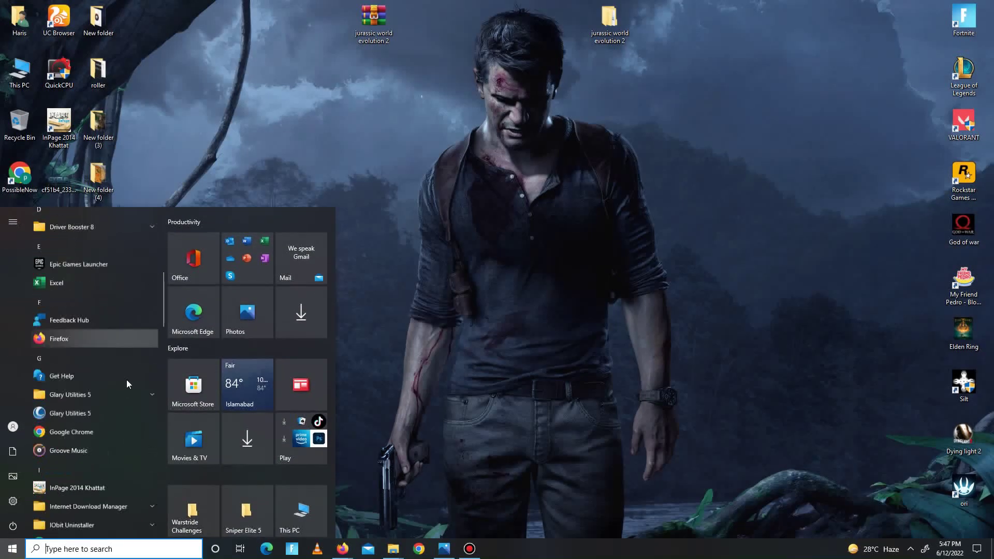
scroll(126, 382, down, 5)
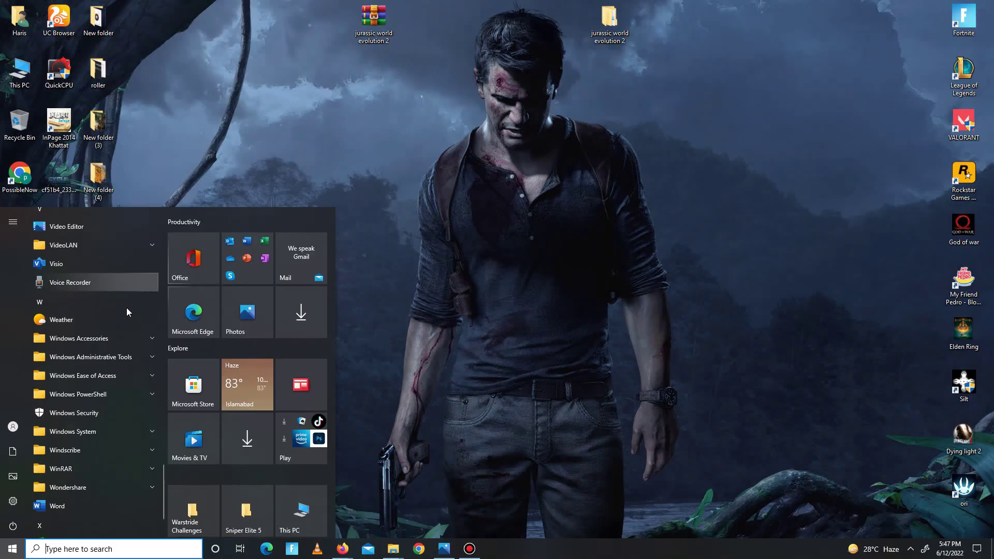
scroll(104, 378, up, 1)
scroll(102, 376, up, 3)
scroll(101, 374, down, 5)
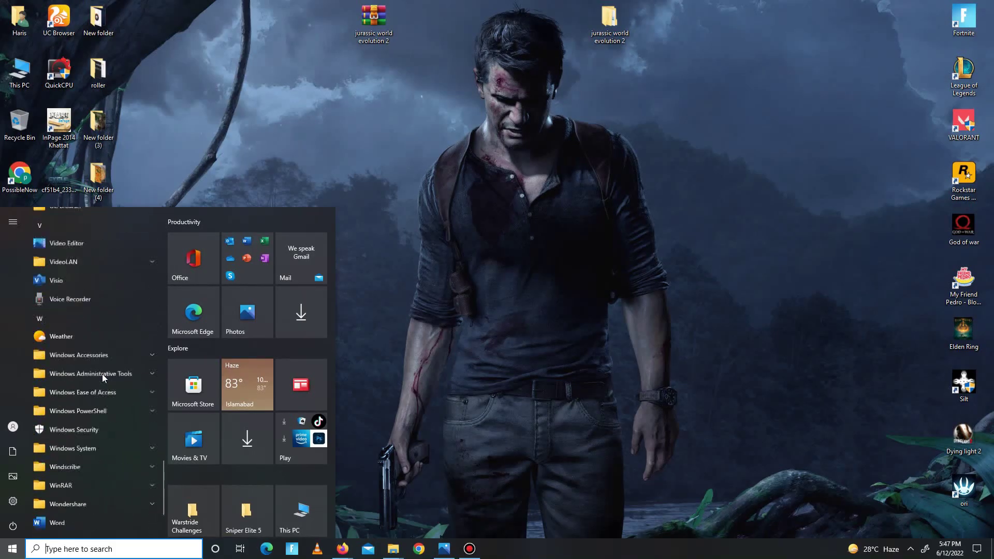
scroll(103, 374, up, 5)
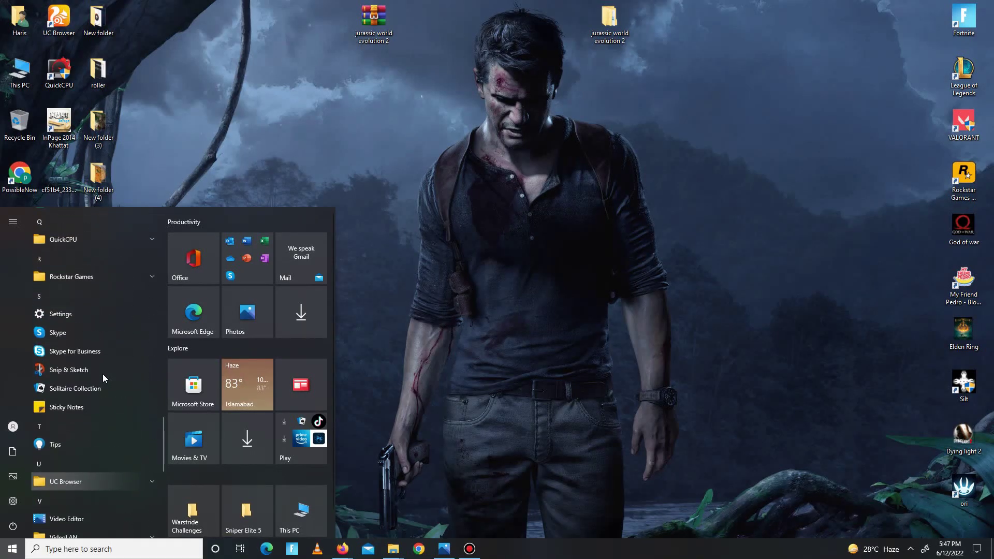
click(88, 340)
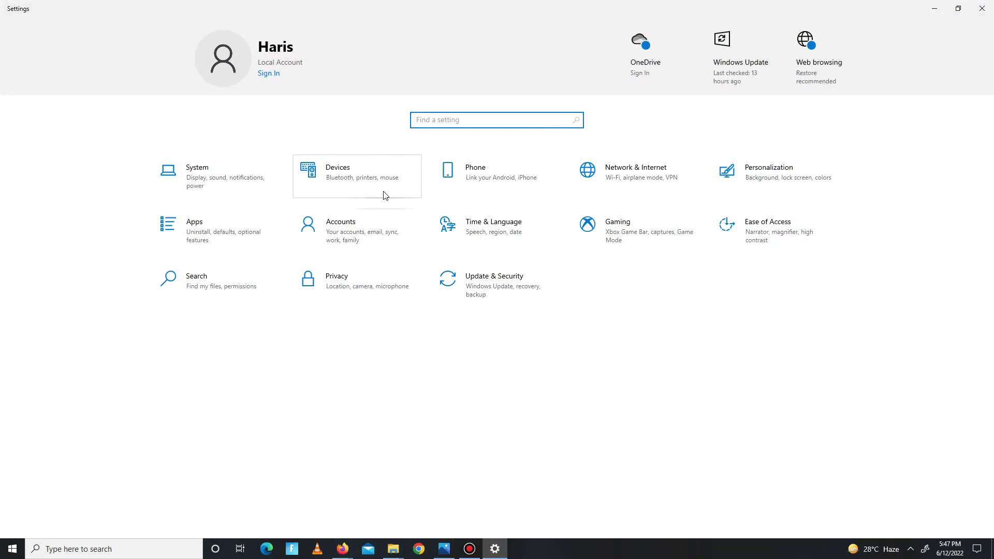
- Turn off advertising ID, website language access, app-launch tracking and suggested content in Privacy > General
click(327, 285)
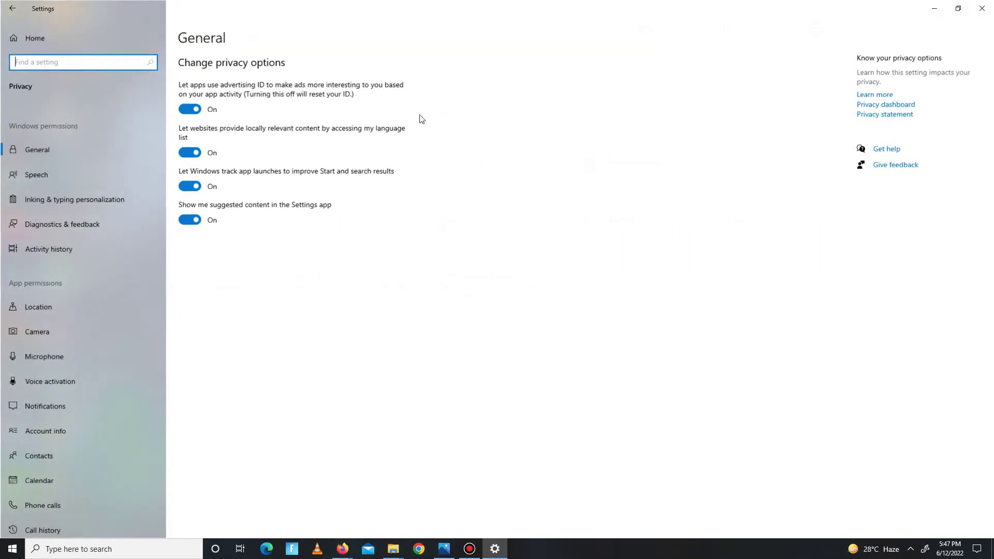
click(189, 110)
click(193, 154)
click(190, 186)
click(190, 220)
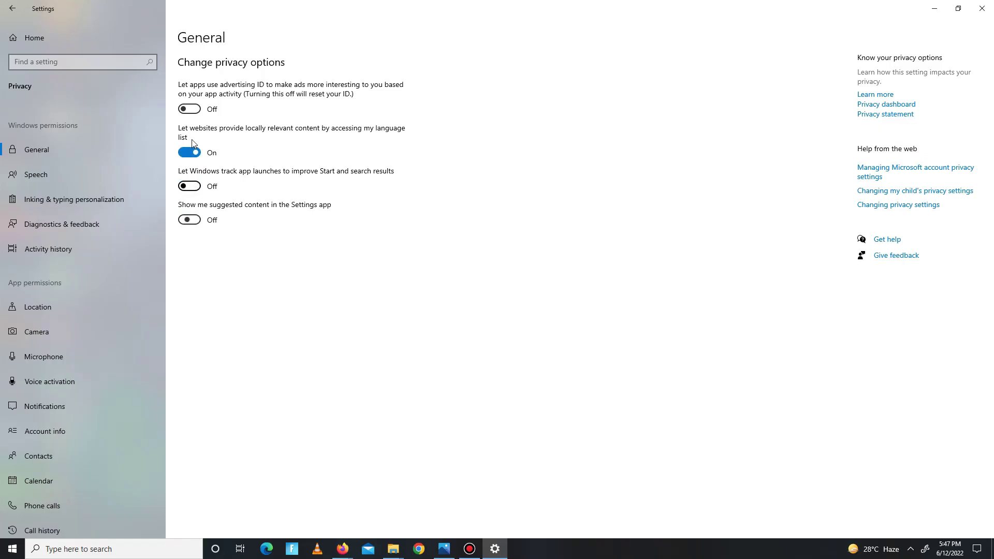
- Stop all apps from running in the background and return to Settings home
scroll(92, 188, down, 5)
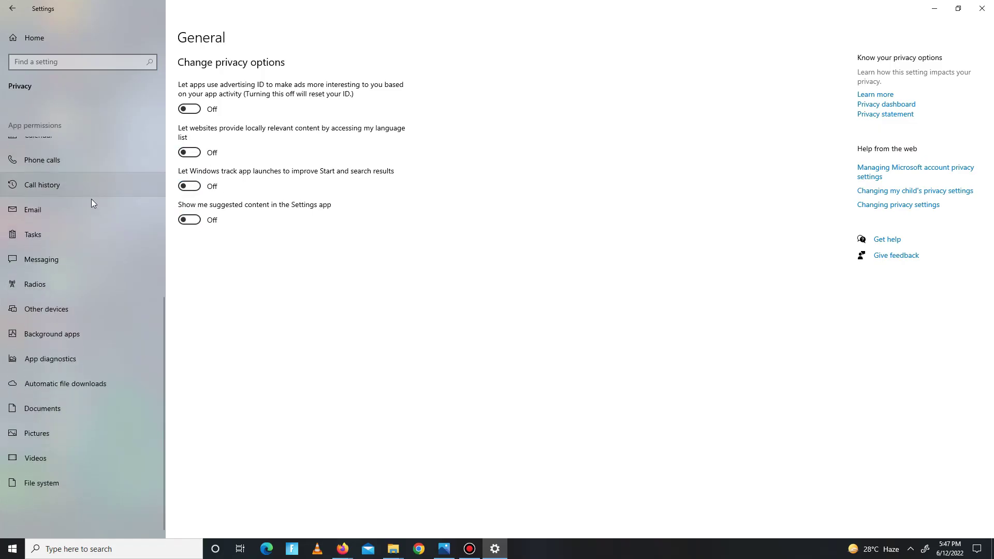
click(45, 338)
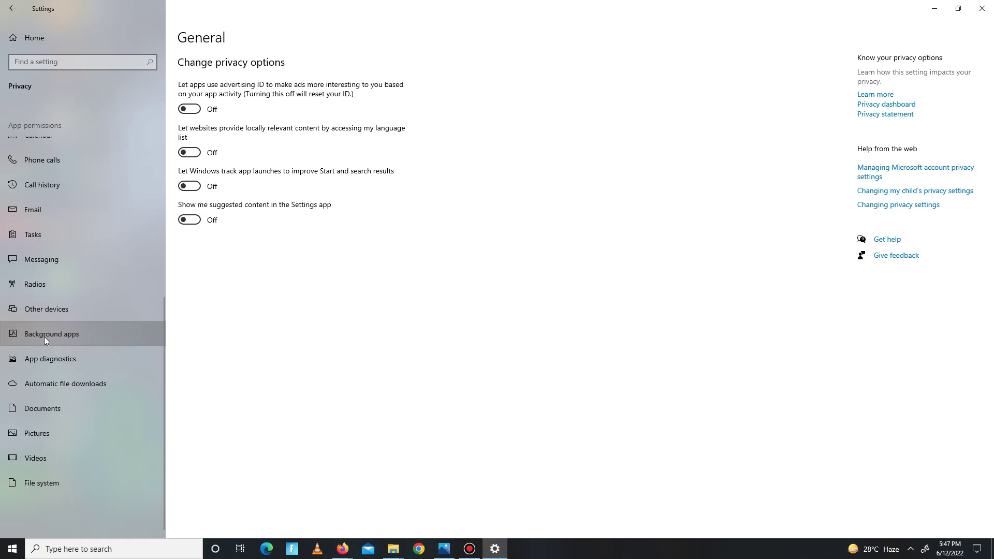
click(188, 102)
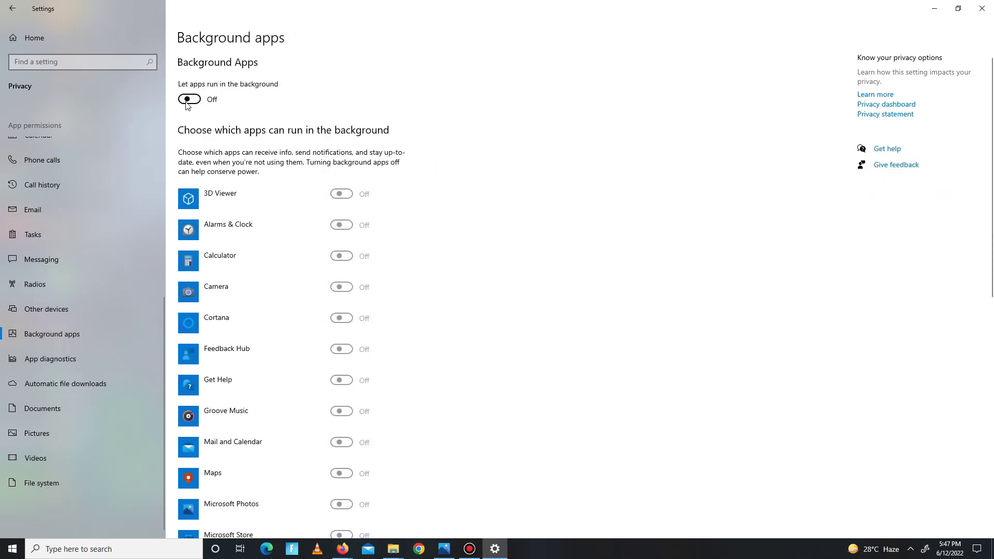
scroll(280, 217, down, 10)
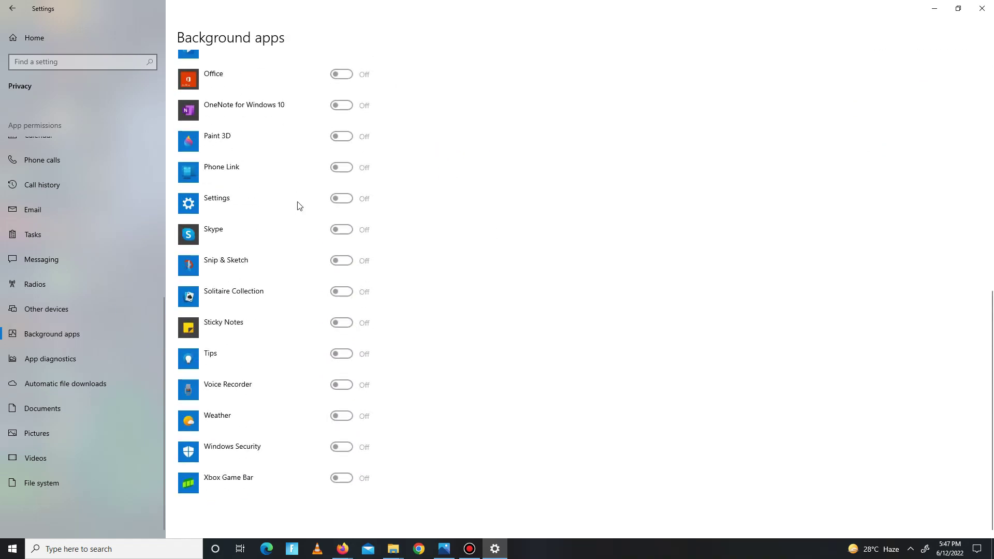
click(12, 8)
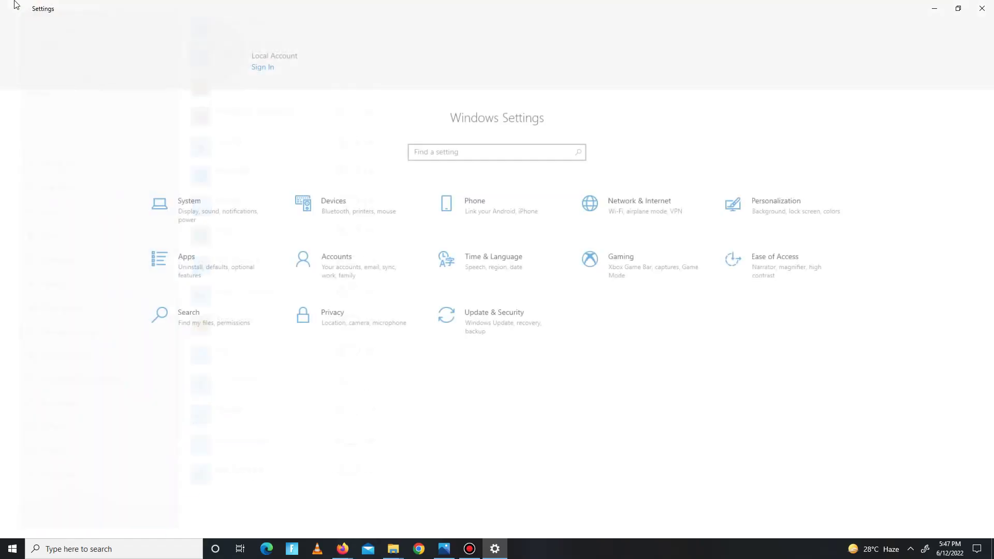
- Check that Game Mode is on under Gaming, then return to Settings home
click(643, 243)
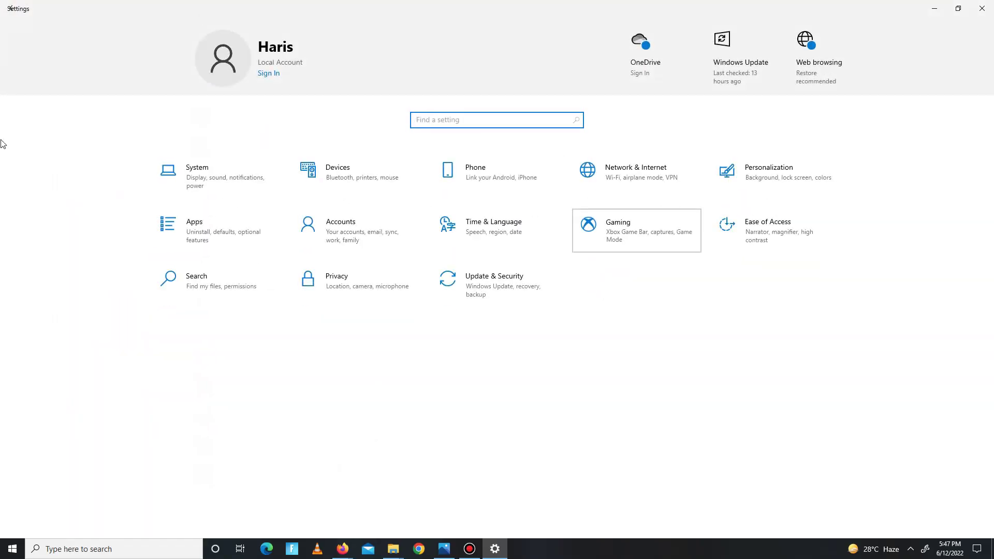
click(50, 167)
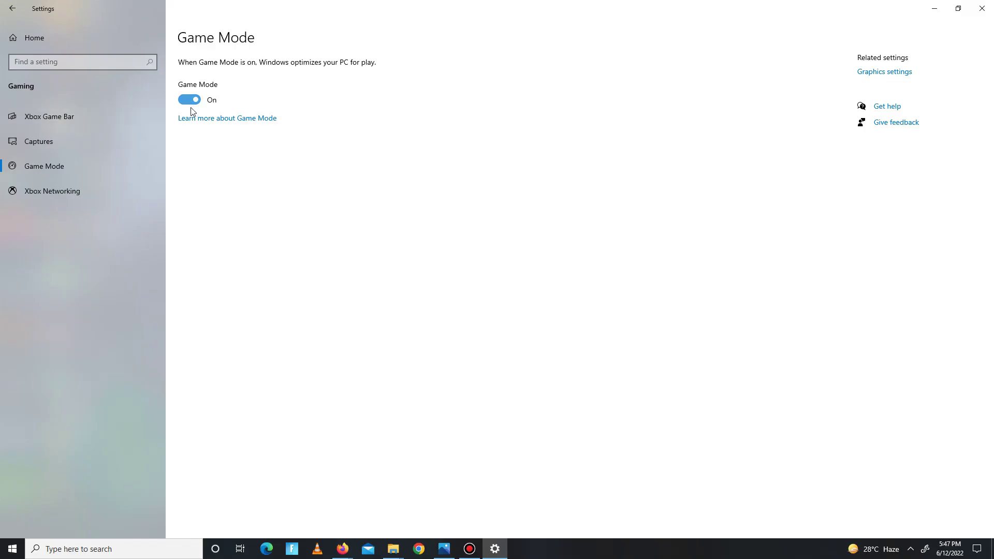
click(13, 8)
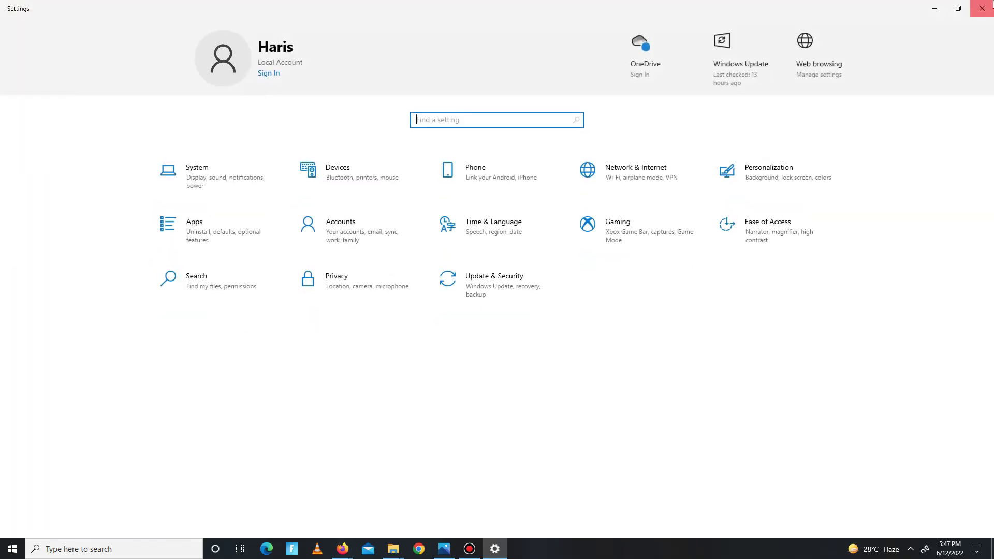
- Close Settings and bring up Task Manager from the taskbar to review running processes and memory
key(alt+F4)
right_click(268, 248)
key(Escape)
right_click(593, 550)
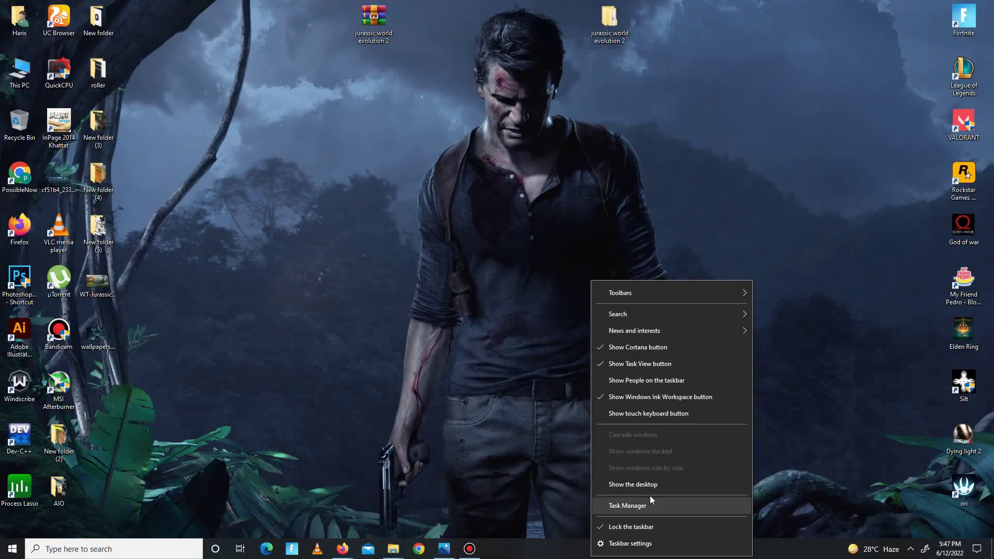
click(650, 505)
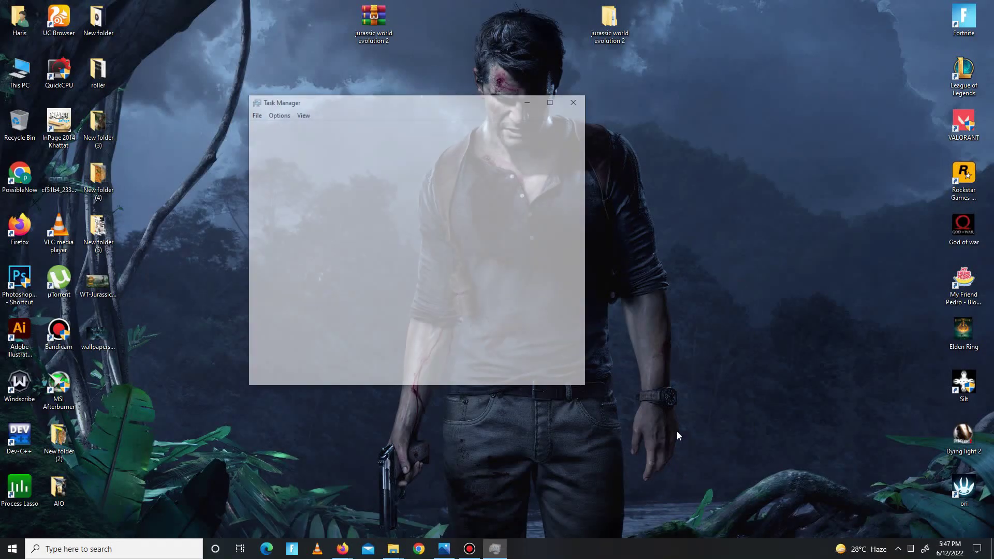
drag(358, 102, 313, 92)
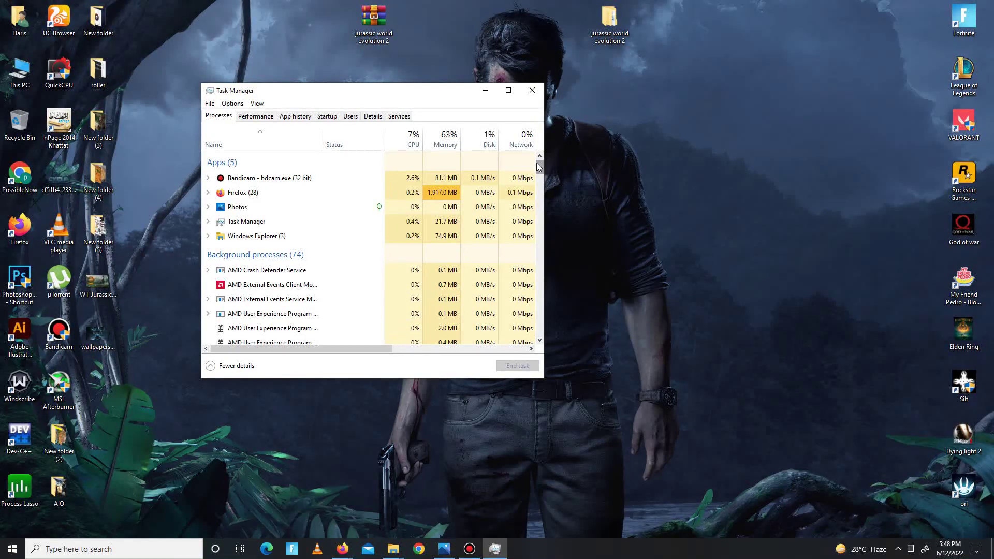
drag(456, 90, 472, 117)
- Close Task Manager and refresh the desktop
click(549, 118)
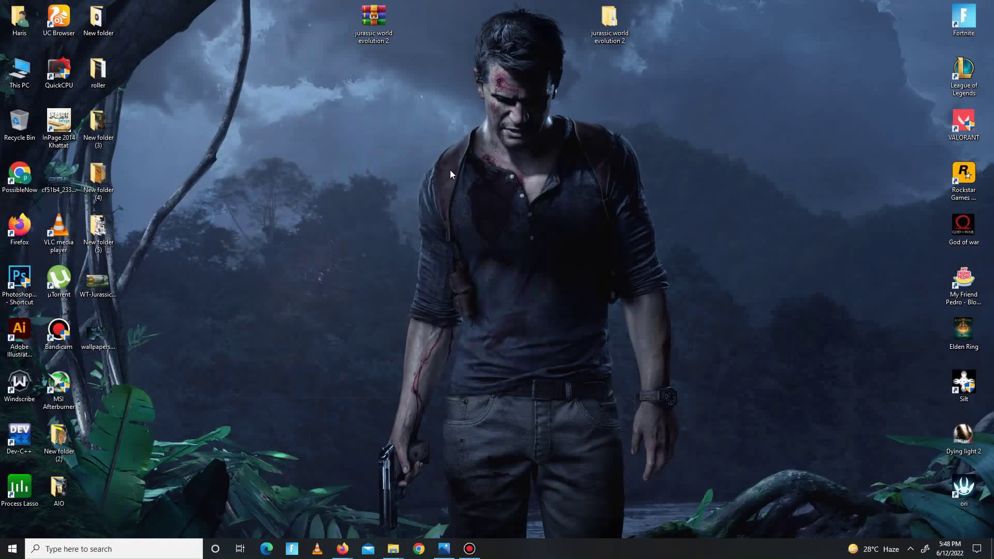
right_click(500, 116)
click(535, 160)
- Extract the jurassic world evolution 2 archive to the desktop and open its folder
double_click(374, 21)
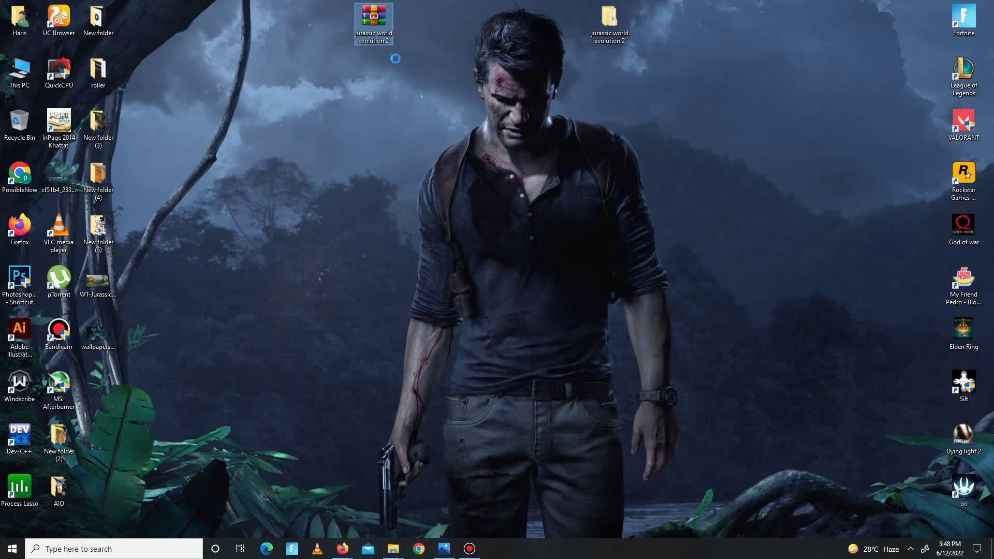
right_click(383, 41)
click(436, 95)
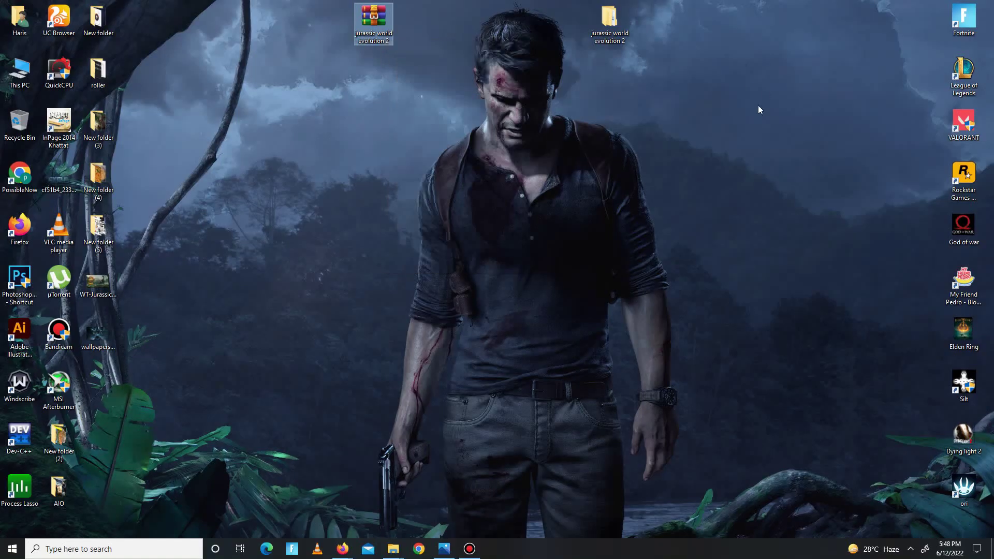
double_click(611, 24)
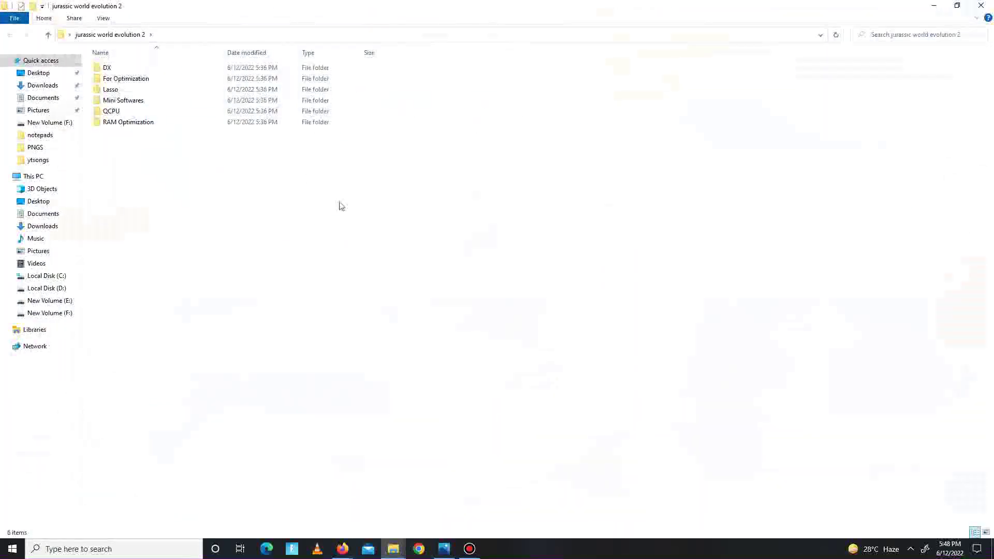
drag(224, 215, 160, 62)
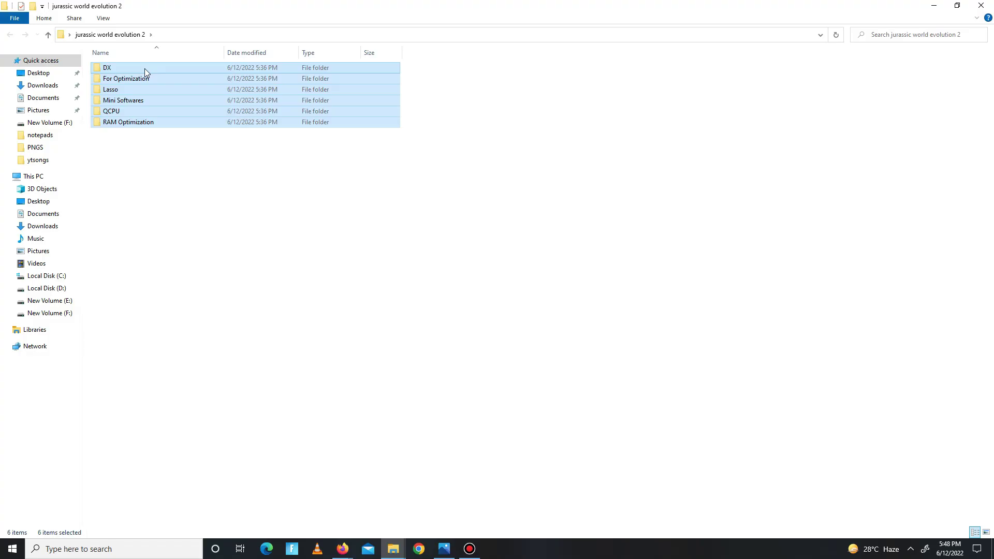
- Run the Directx 12 installer from DX, accepting the licence and declining the Bing Bar
click(202, 149)
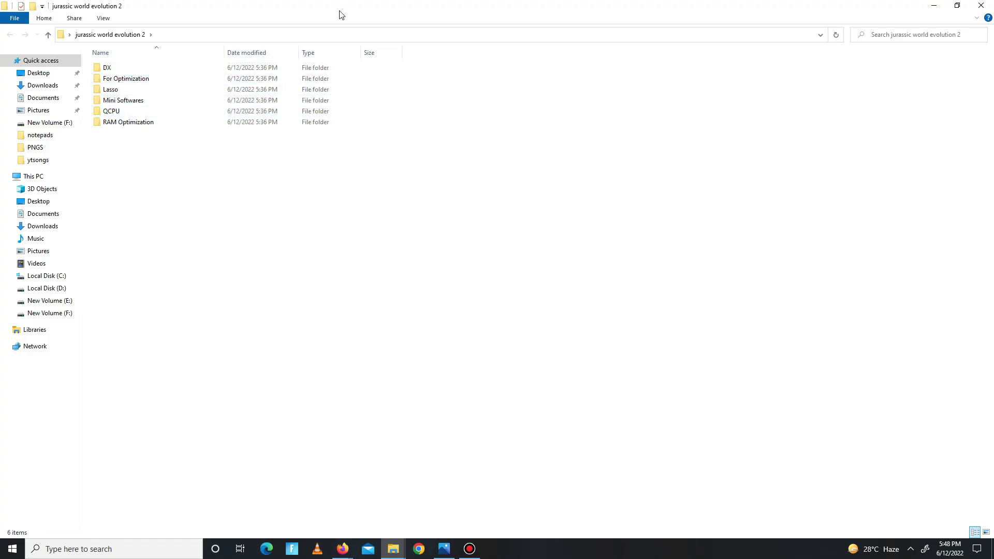
double_click(159, 71)
double_click(159, 72)
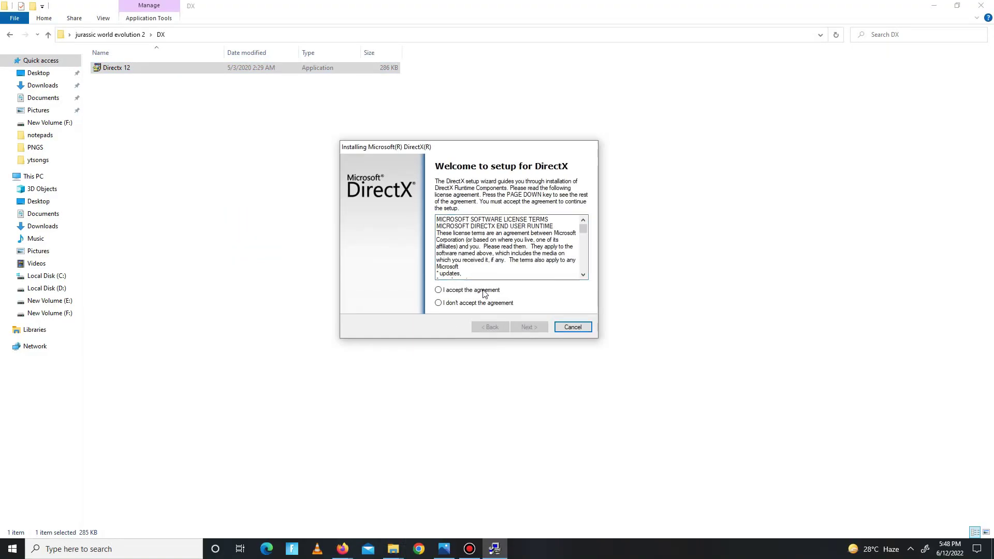
click(486, 290)
click(529, 327)
click(464, 255)
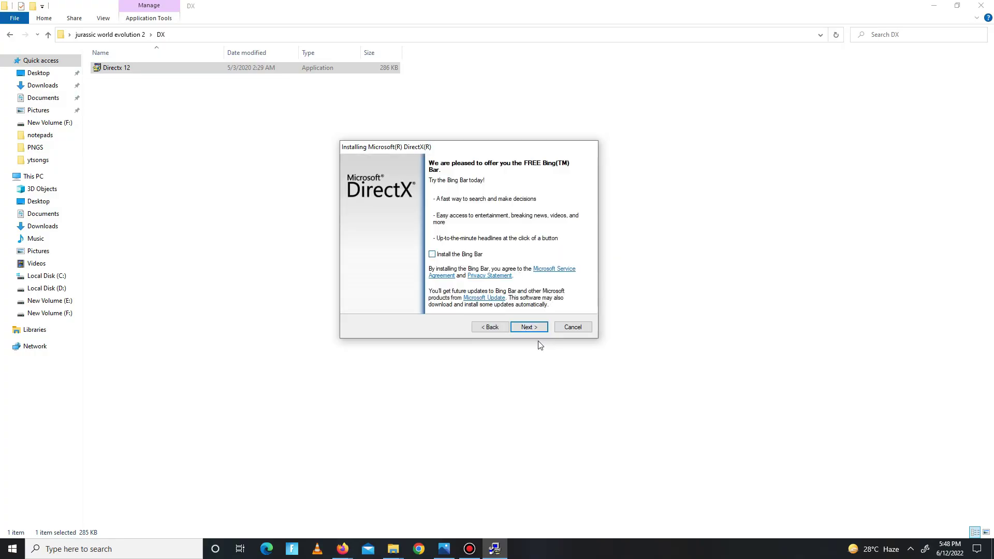
click(529, 328)
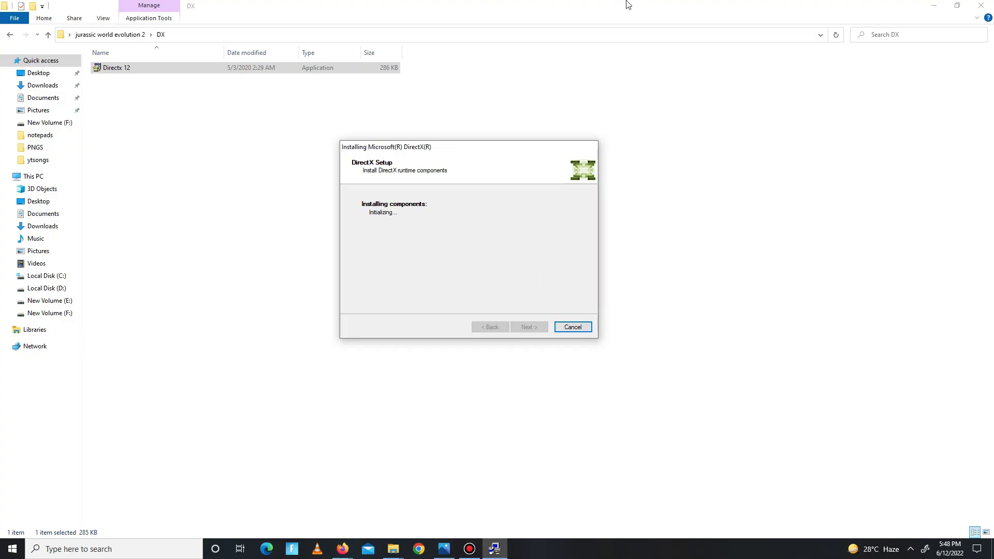
click(910, 550)
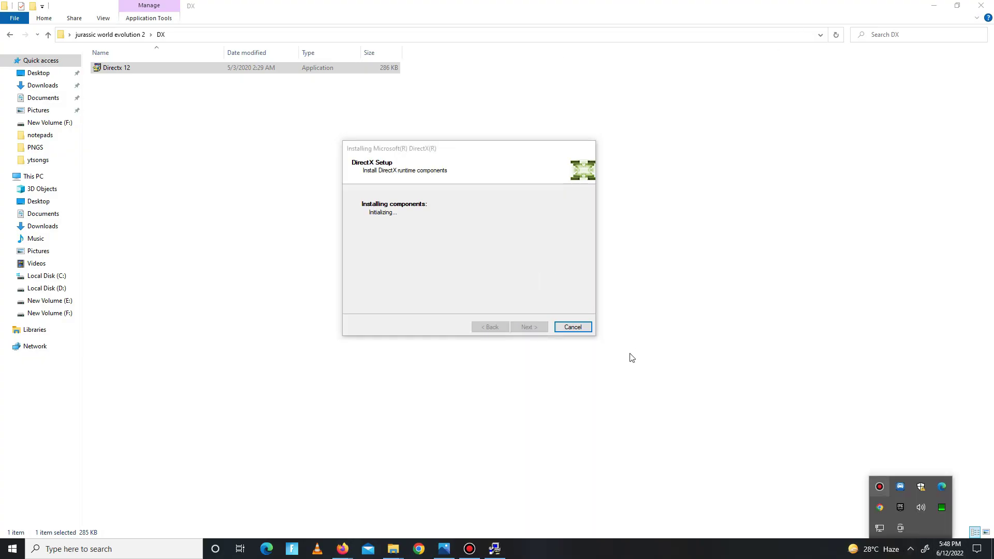
click(629, 356)
- Finish DirectX setup, then open For Optimization and select its 11 registry files
click(529, 328)
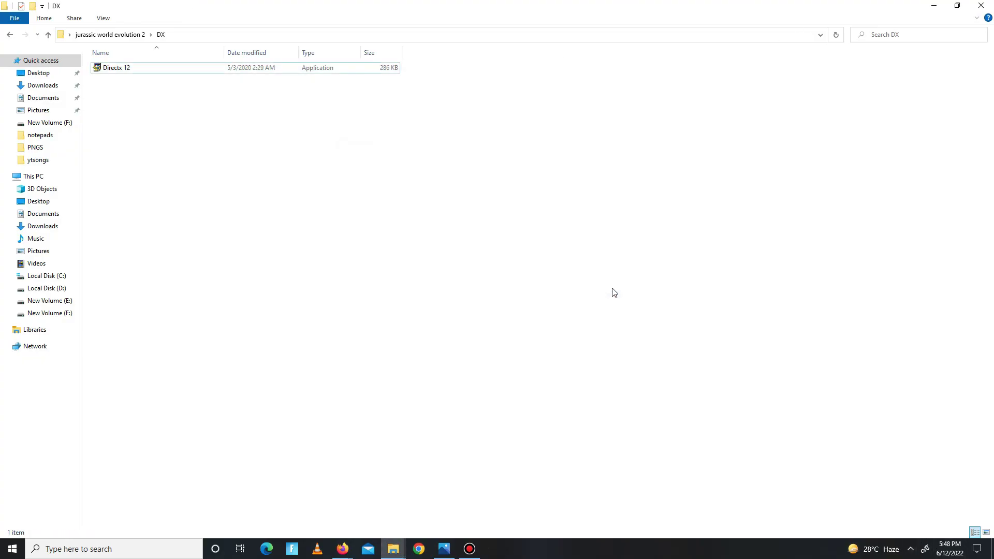
click(10, 34)
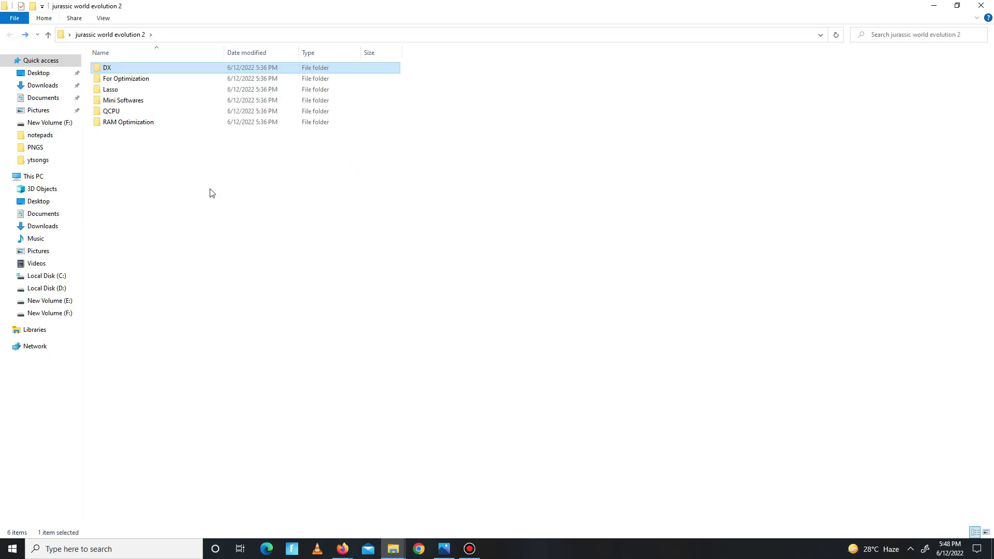
double_click(152, 82)
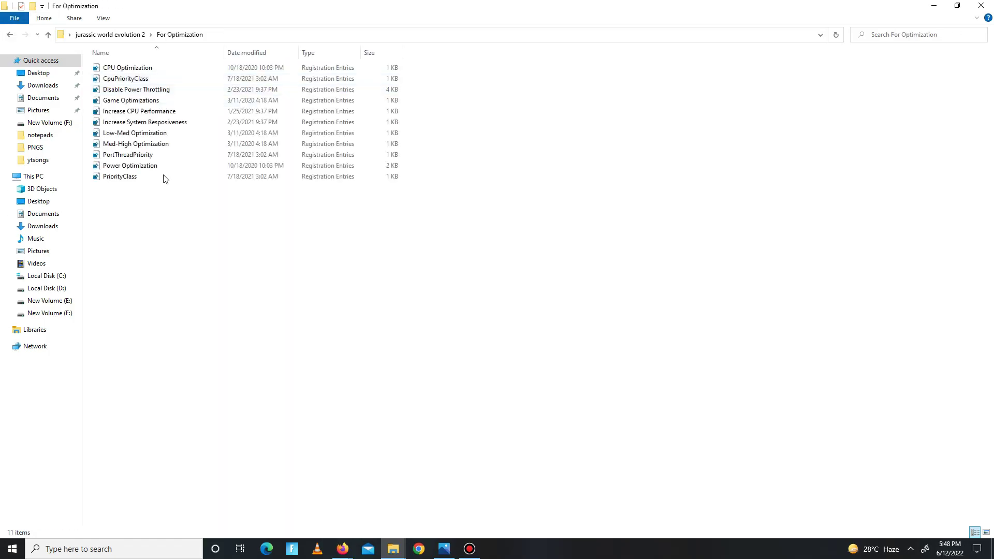
drag(149, 209, 279, 19)
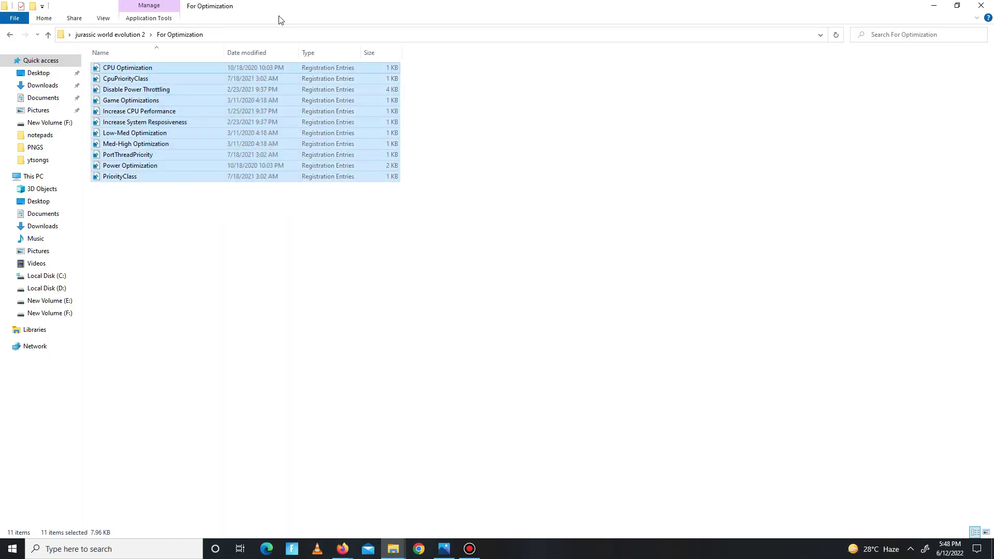
- Merge CPU Optimization, CpuPriorityClass, Disable Power Throttling, Game Optimizations and Increase CPU Performance
double_click(210, 67)
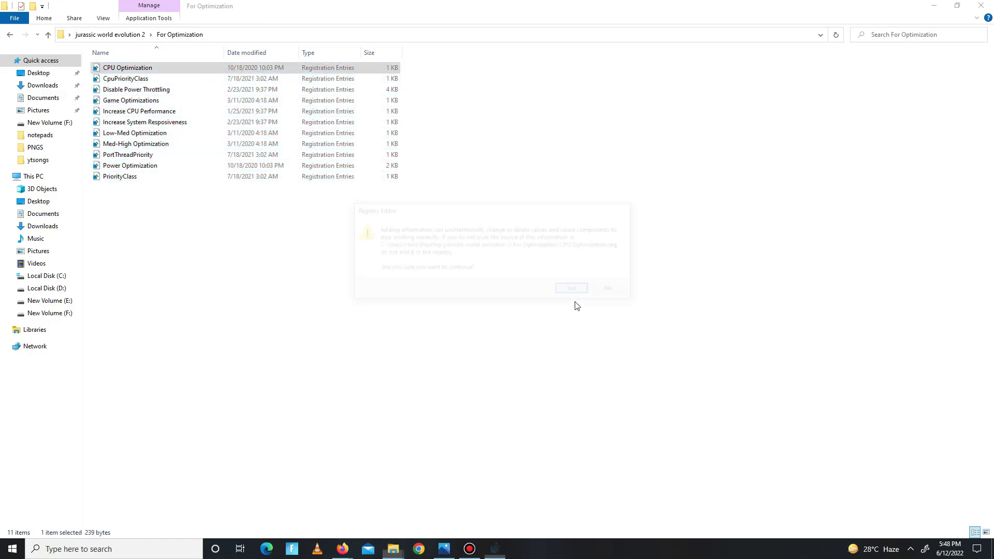
click(582, 292)
click(612, 275)
double_click(148, 80)
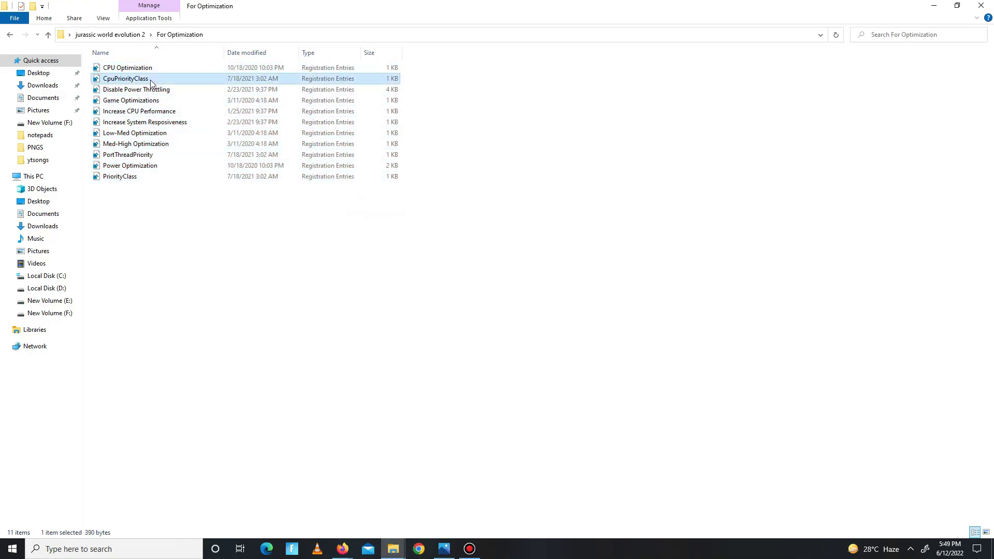
click(575, 290)
click(613, 273)
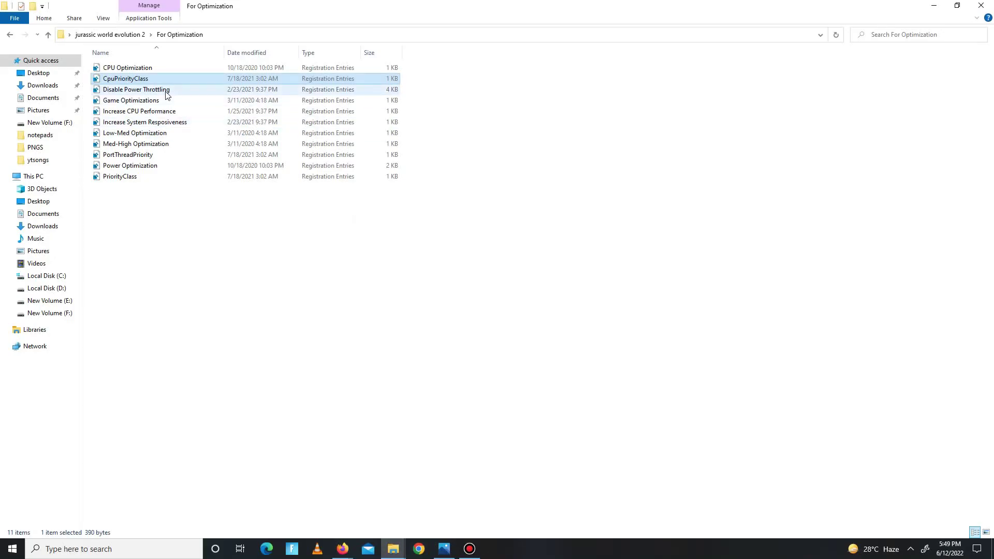
double_click(204, 89)
click(576, 290)
click(611, 274)
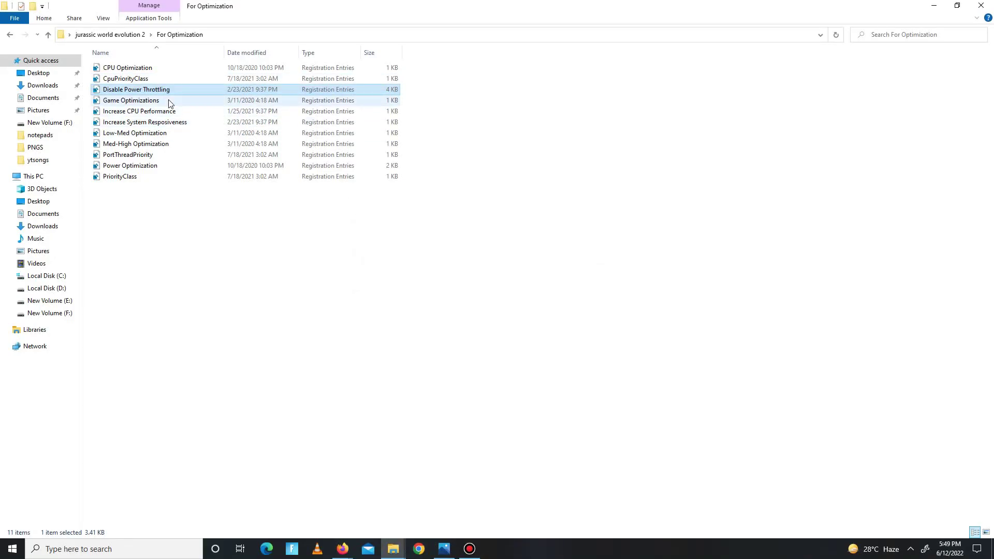
double_click(166, 101)
click(575, 290)
click(613, 275)
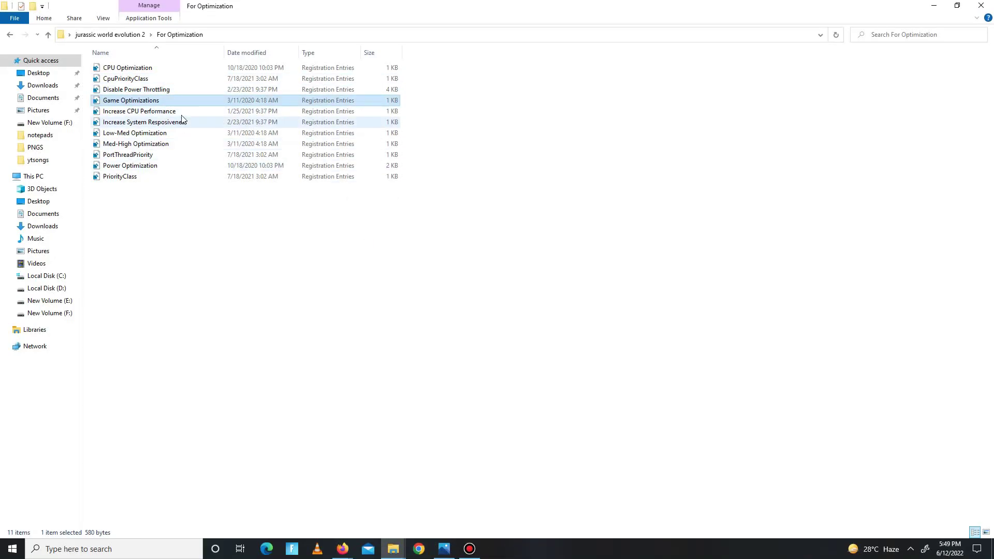
double_click(151, 110)
click(575, 290)
click(614, 276)
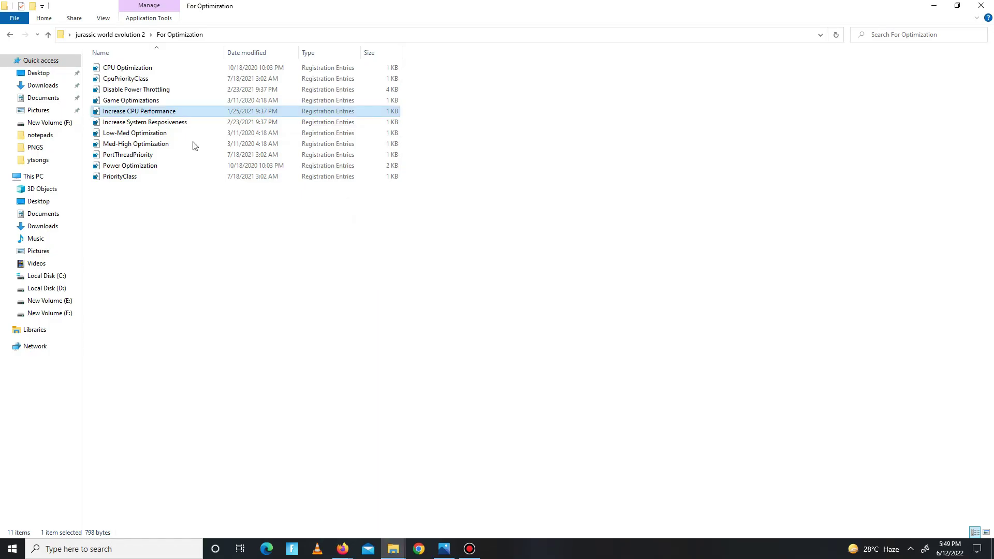
- Merge the remaining tweaks, System Responsiveness through PriorityClass, then open the Lasso folder
double_click(150, 122)
click(575, 290)
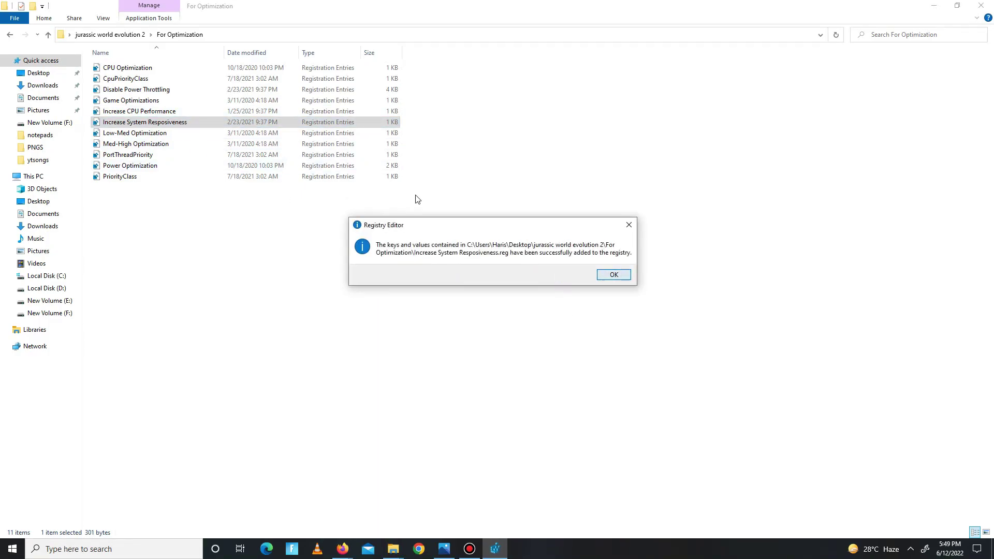
click(613, 274)
double_click(132, 133)
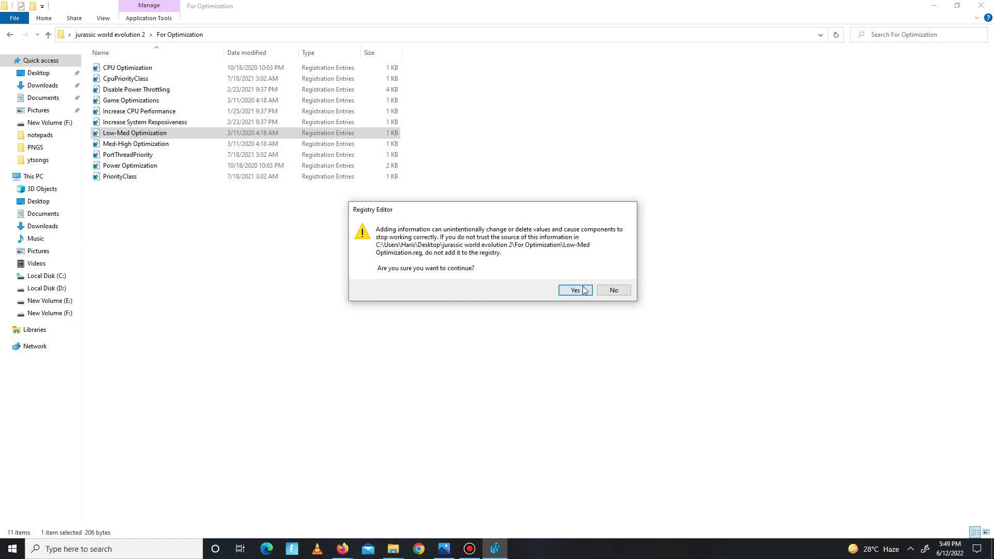
click(576, 290)
click(613, 275)
double_click(136, 144)
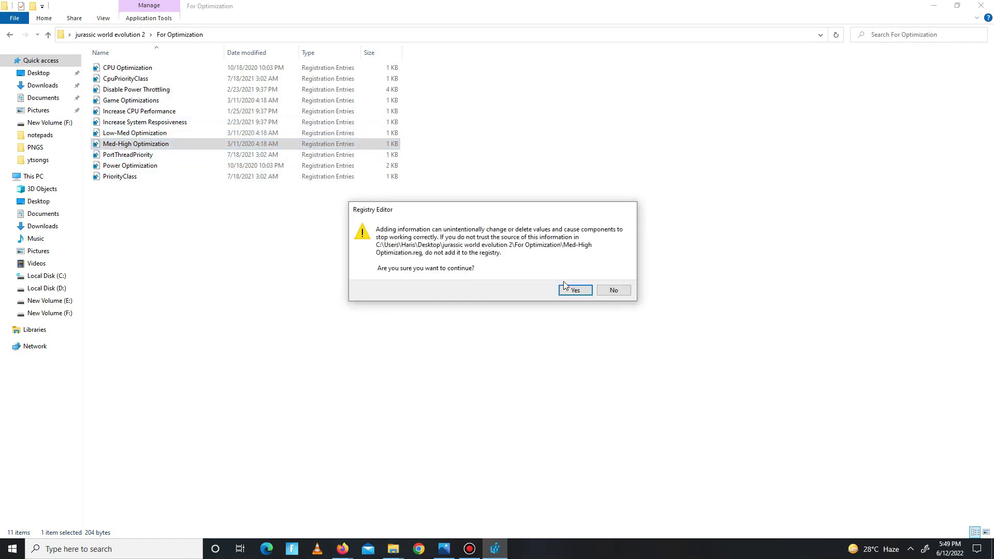
click(575, 290)
click(611, 274)
double_click(166, 154)
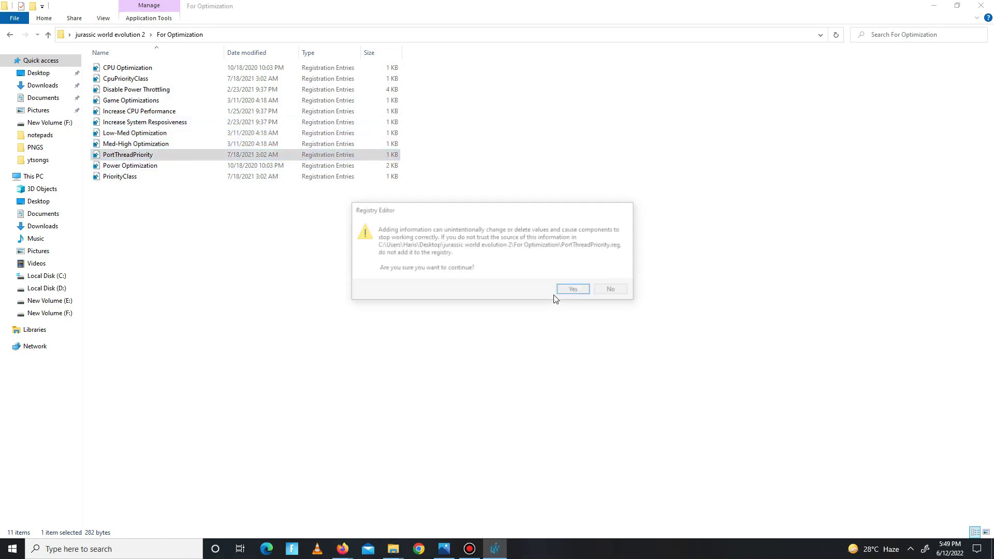
click(575, 290)
key(Return)
double_click(207, 165)
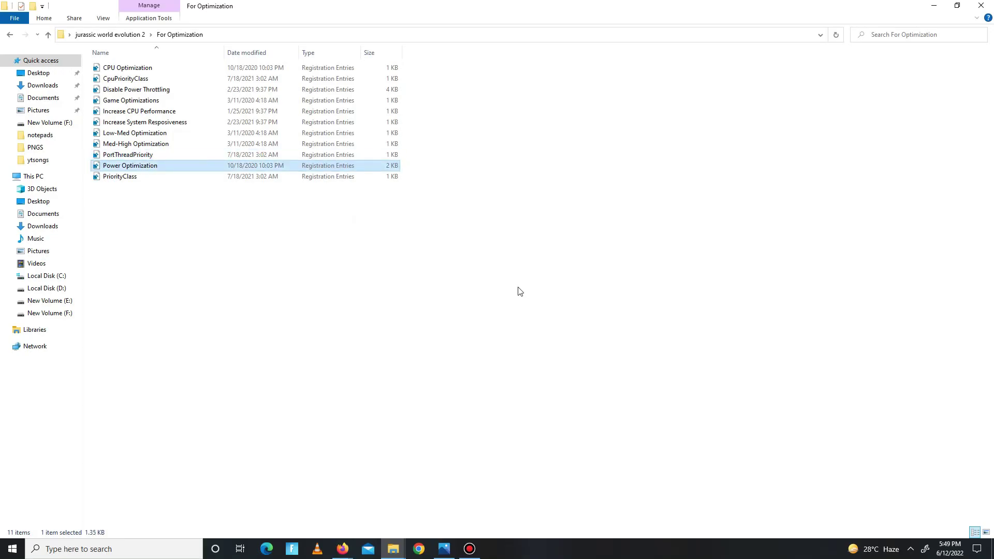
click(575, 290)
click(614, 275)
double_click(189, 177)
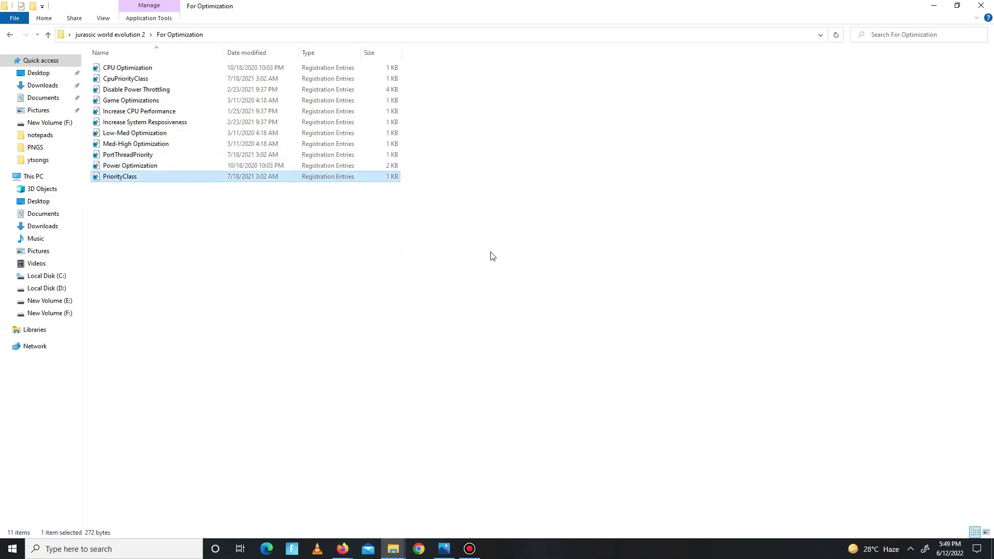
click(574, 289)
click(624, 278)
click(9, 37)
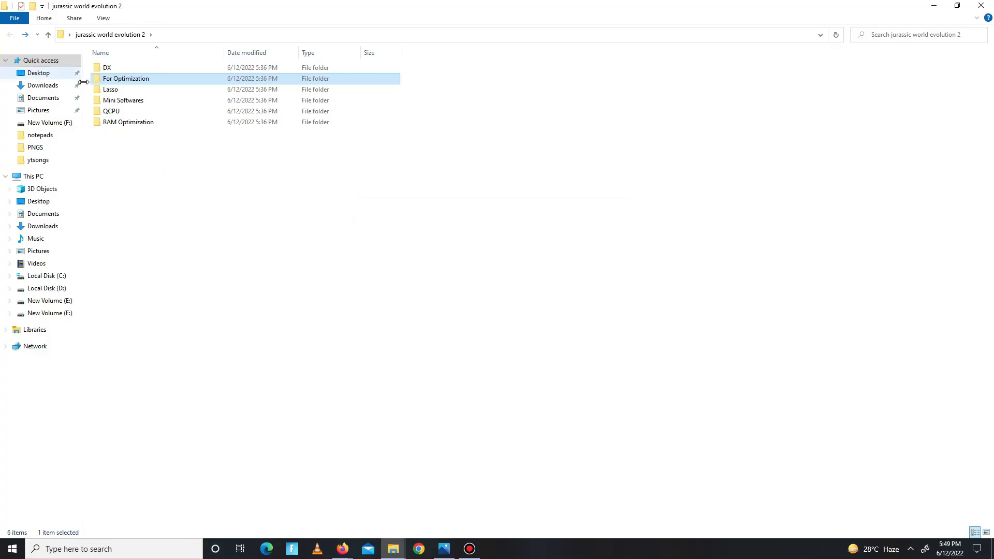
double_click(124, 90)
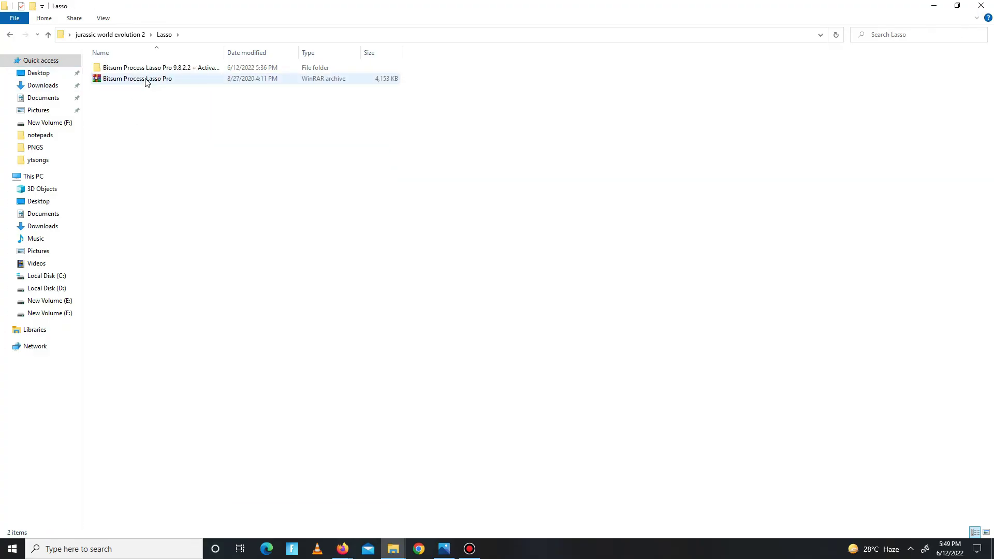
- Go into the Process Lasso activator's Setup folder and select the 64-bit setup file
double_click(150, 72)
double_click(152, 72)
double_click(152, 73)
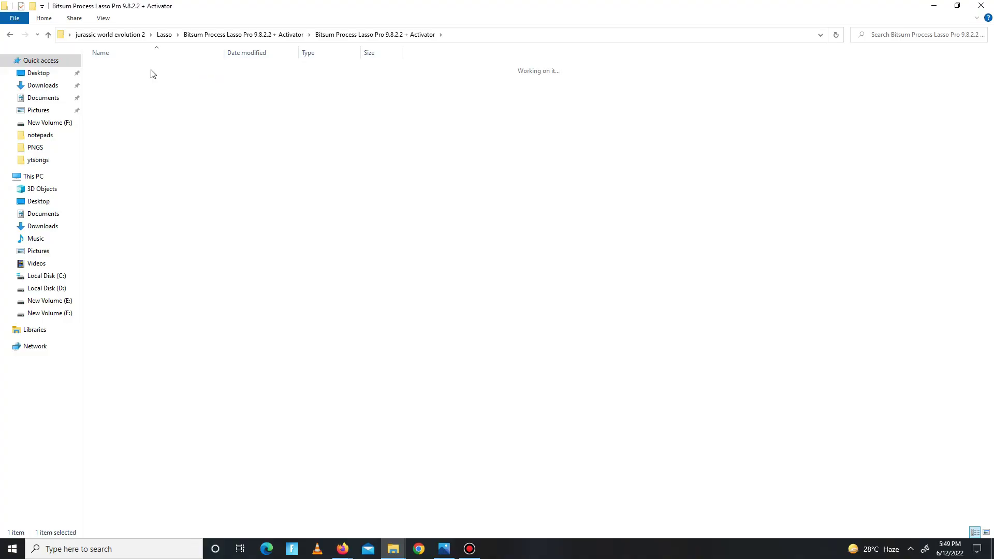
click(153, 79)
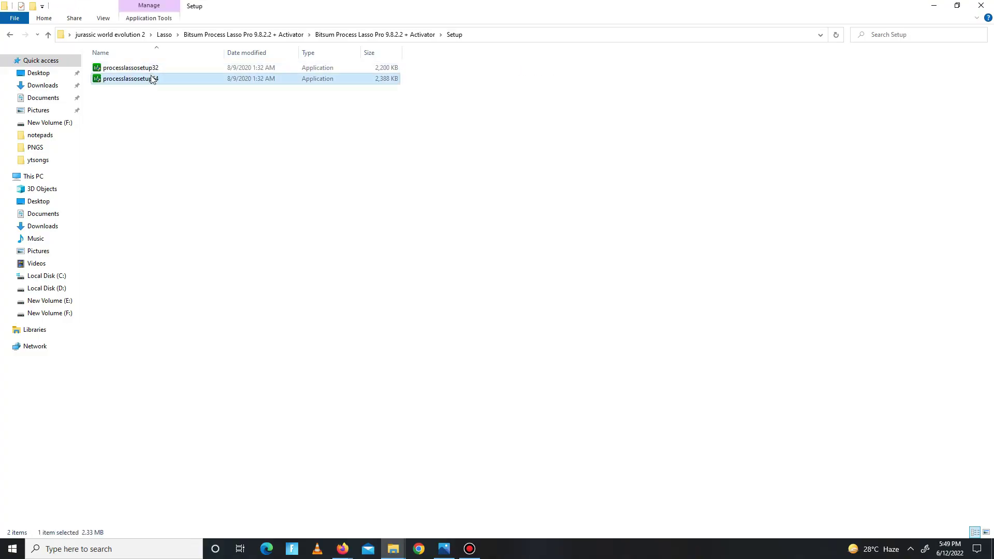
- Bring up Process Lasso from the tray and check ProBalance and the High performance profile
click(911, 549)
click(942, 508)
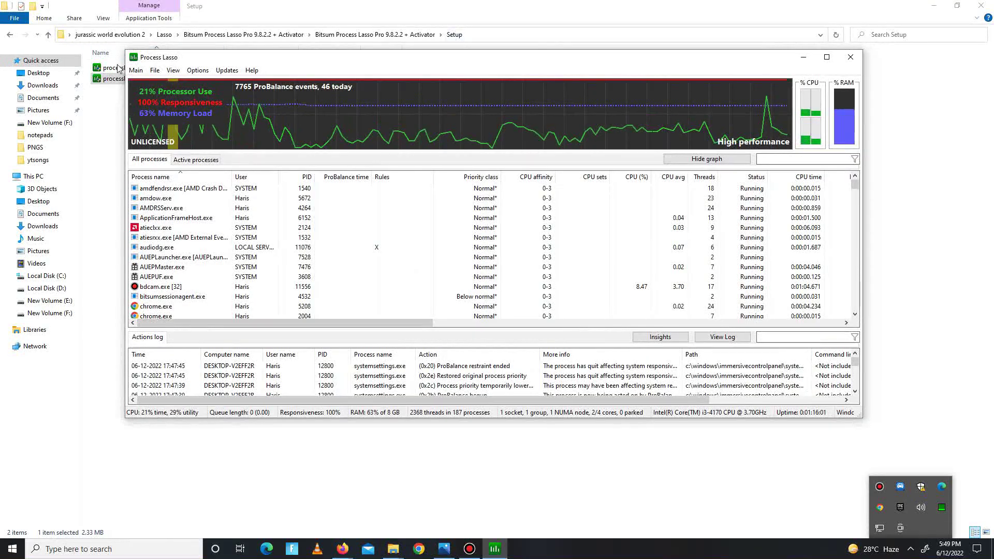
click(135, 71)
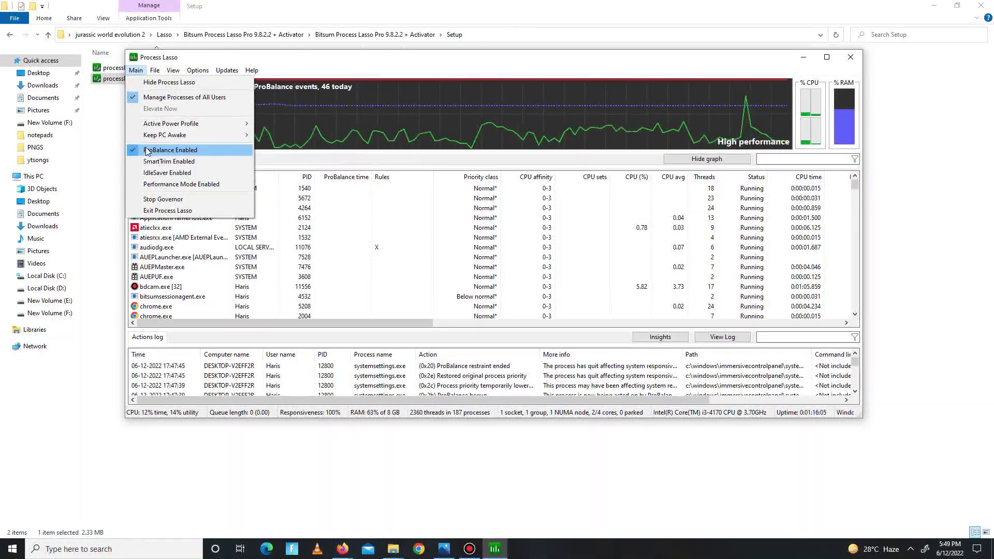
mouse_move(176, 124)
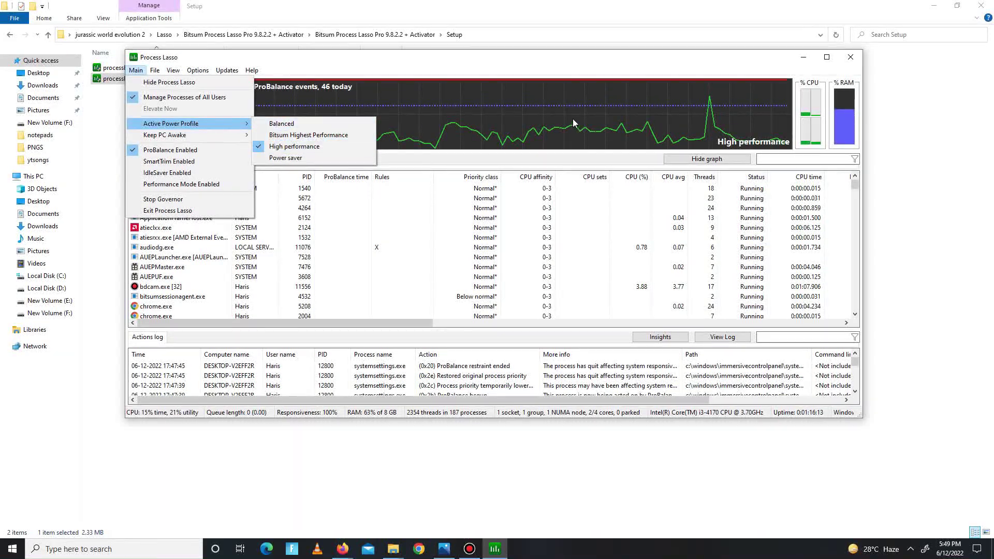
click(480, 122)
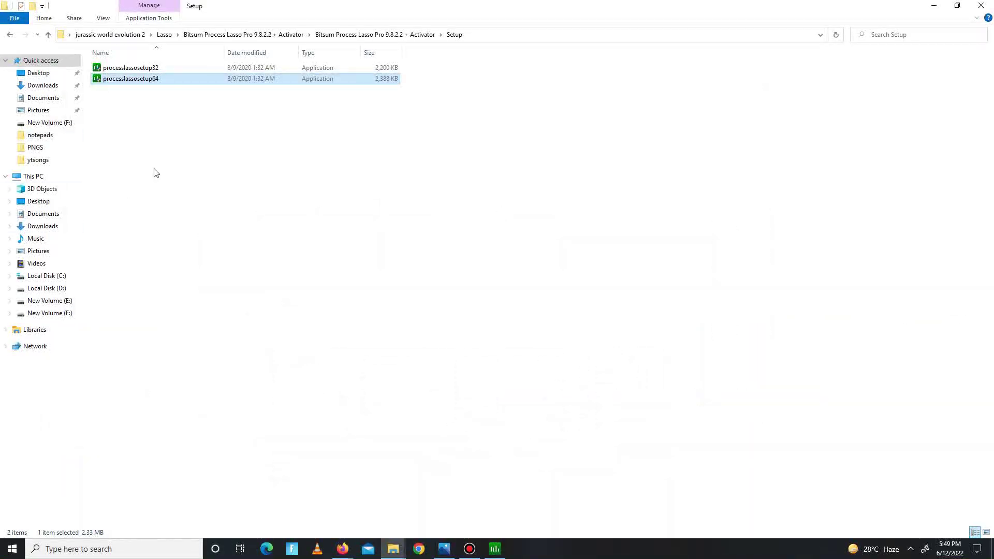
- Go to Mini Softwares > ISLC and read the Instructions note, then close it
click(10, 35)
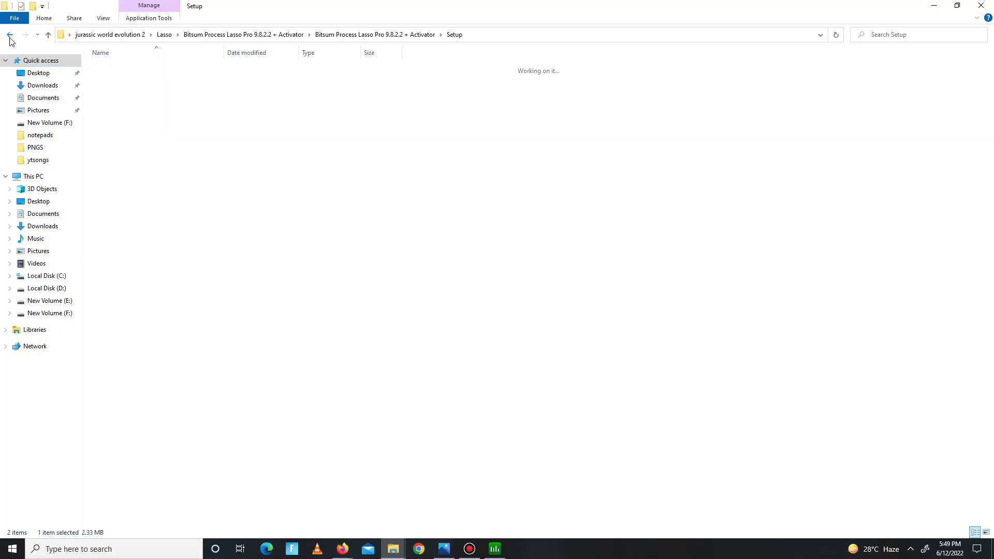
click(10, 35)
click(10, 34)
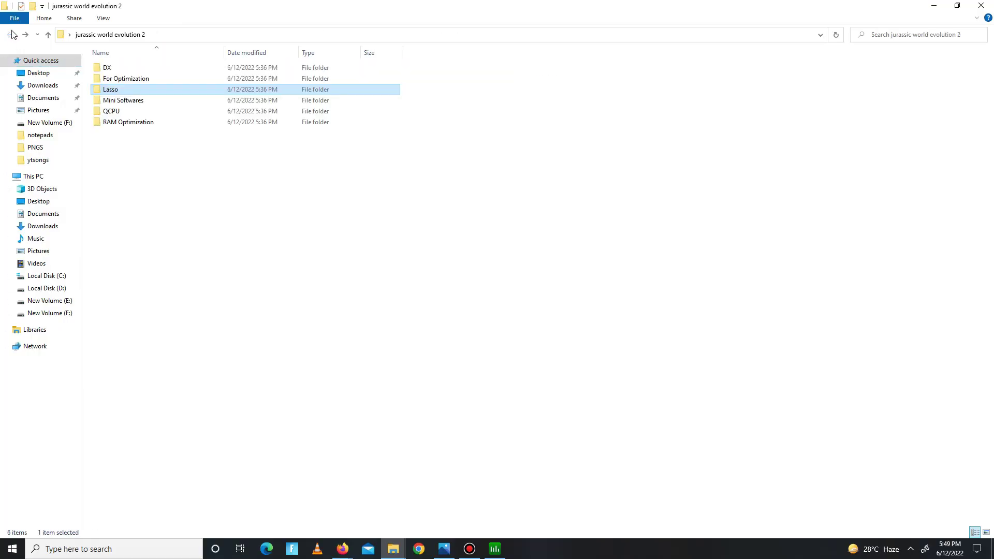
double_click(126, 102)
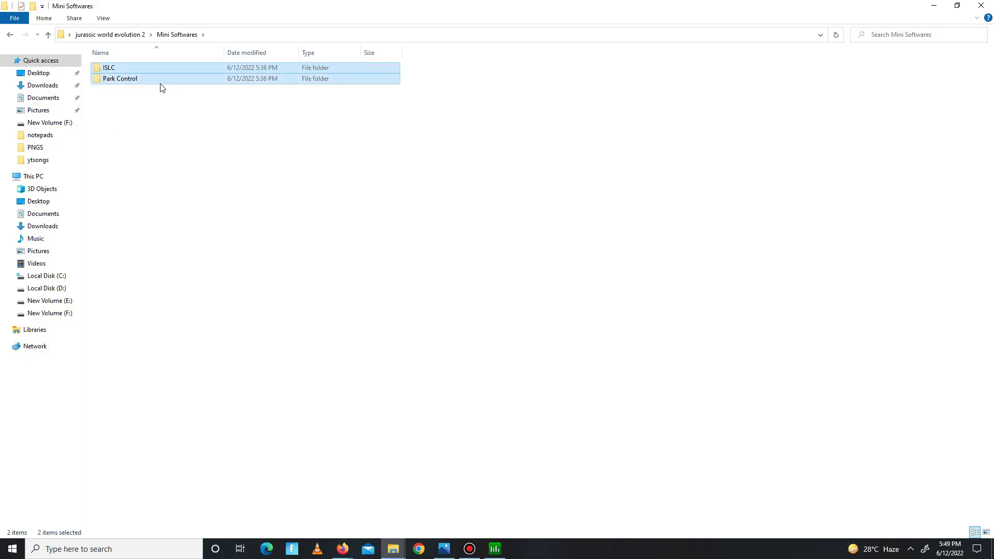
double_click(130, 67)
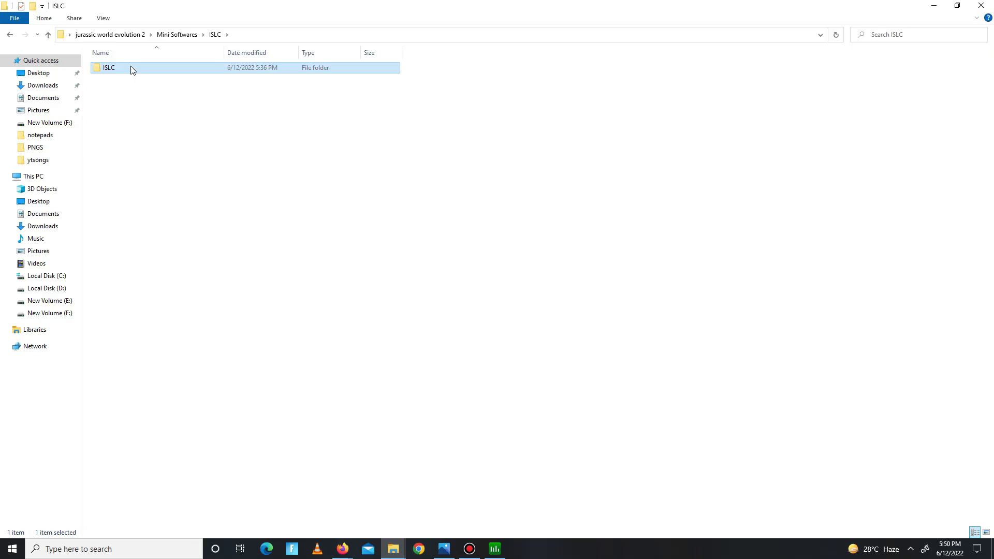
double_click(131, 68)
double_click(130, 67)
key(ctrl+a)
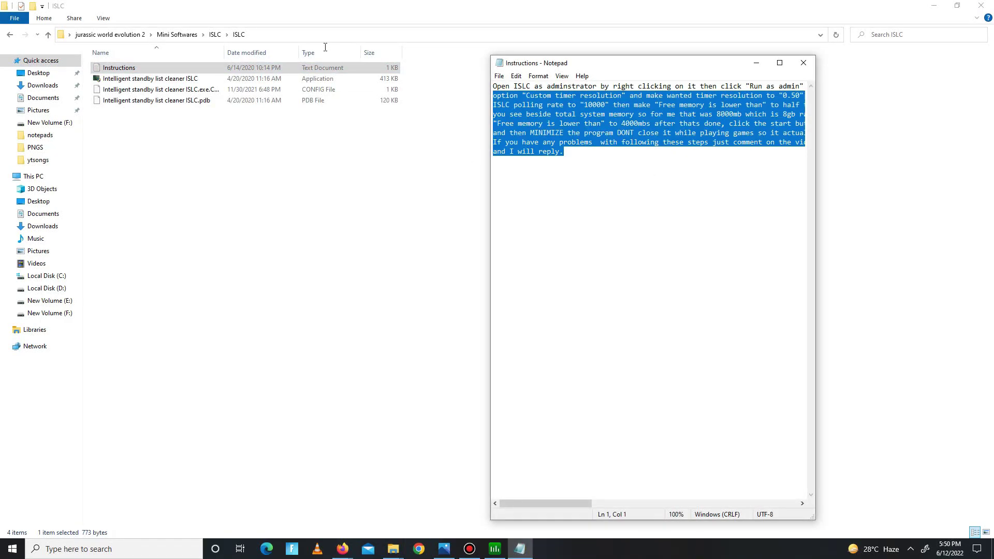
click(804, 62)
- Launch Intelligent standby list cleaner from the inner ISLC folder
key(alt+Left)
double_click(120, 68)
double_click(176, 78)
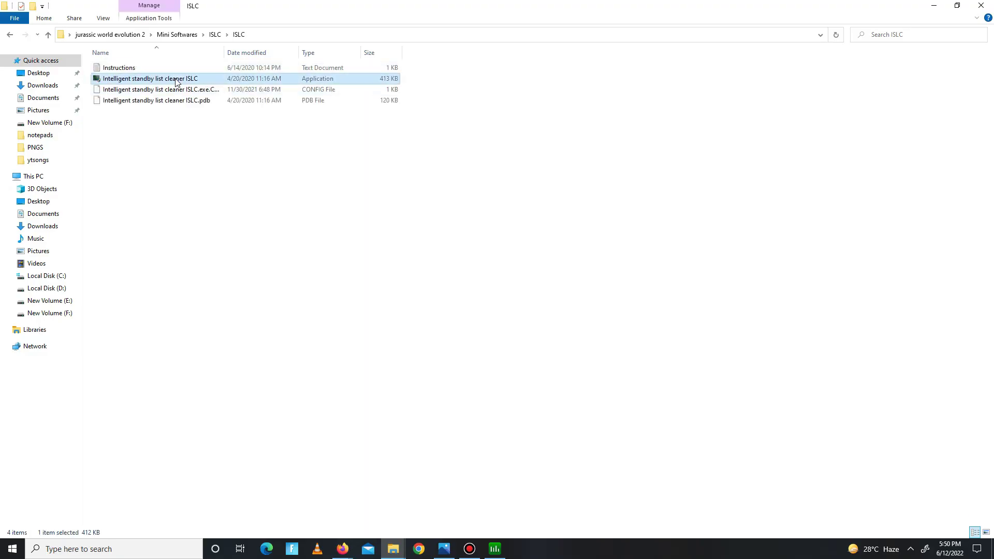
click(911, 549)
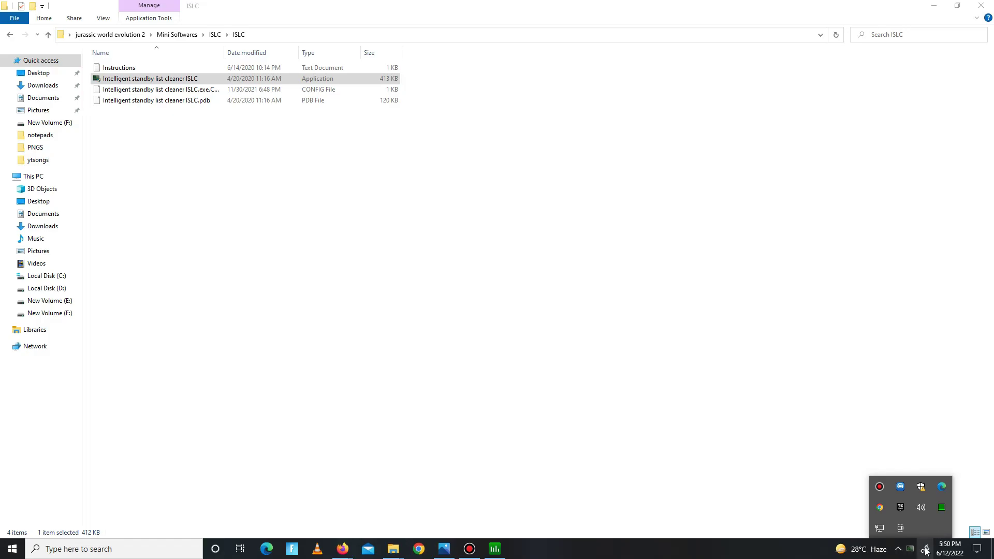
- Start ISLC monitoring at 4068 MB list size, 0.50 ms timer, 1000 ms polling, then close it
click(911, 549)
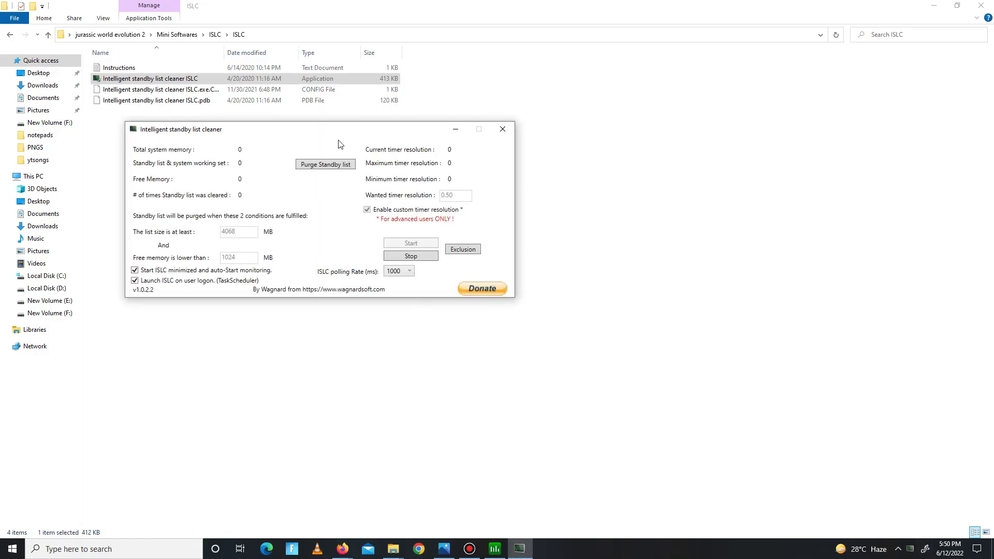
drag(338, 132, 493, 129)
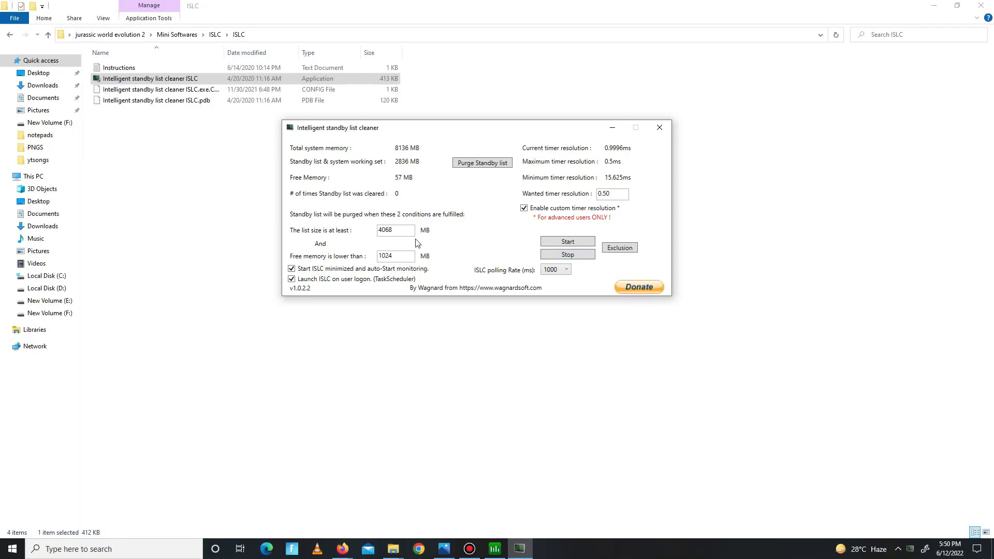
key(Tab)
click(292, 270)
double_click(624, 196)
click(567, 273)
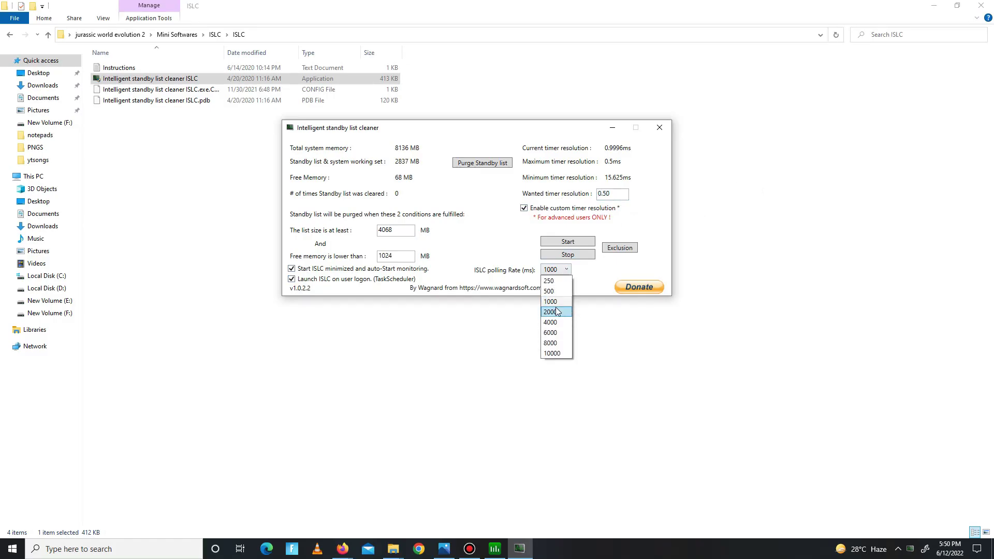
click(561, 306)
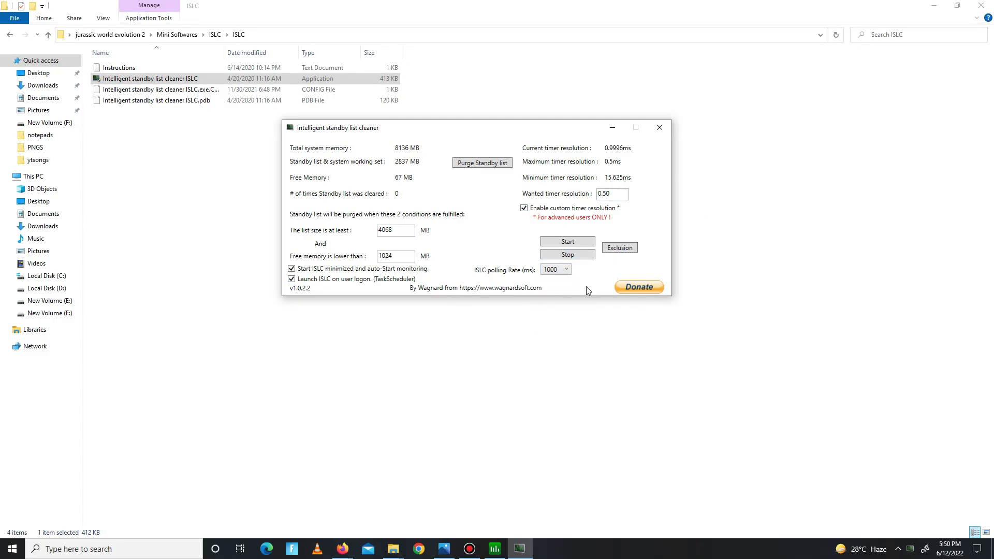
click(568, 242)
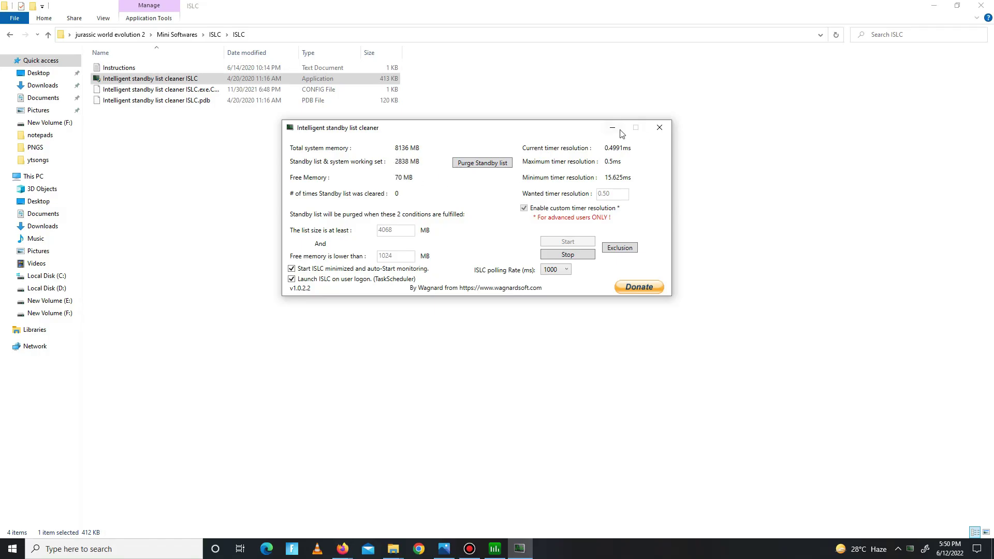
click(657, 128)
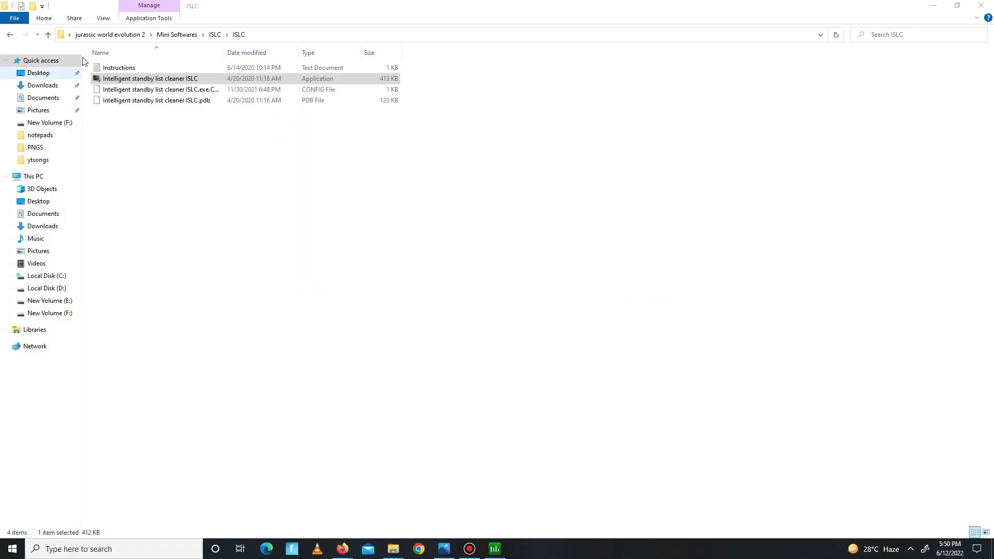
- Open the Park Control folder and cancel the parkcontrolsetup64 installer
click(10, 35)
click(10, 35)
double_click(142, 80)
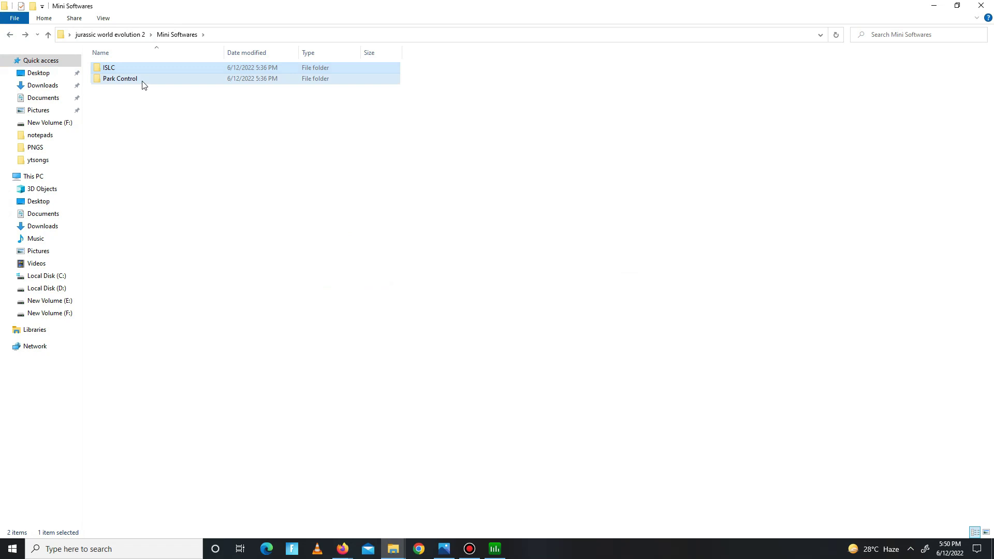
double_click(142, 69)
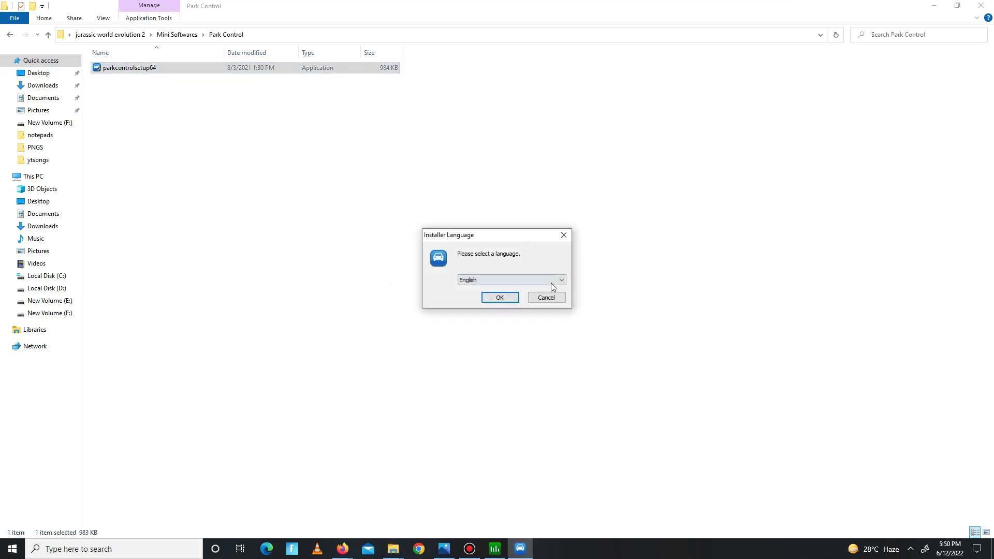
click(547, 296)
- Apply ParkControl's High performance profile with parking and frequency scaling disabled
click(911, 549)
click(905, 489)
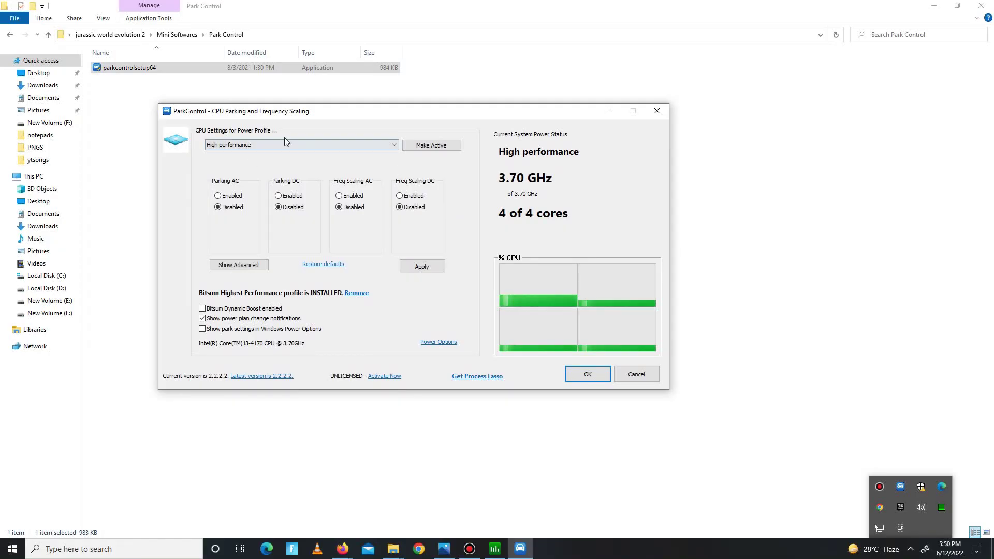
click(380, 145)
click(258, 169)
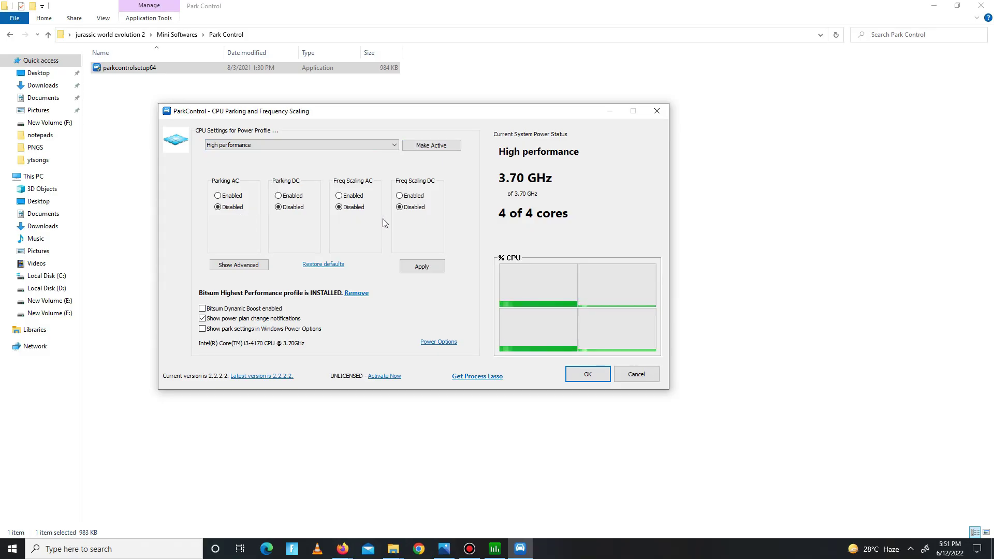
click(434, 270)
- Close ParkControl, find the QuickCpuSetup installer in the QCPU folder, and show the desktop
click(589, 375)
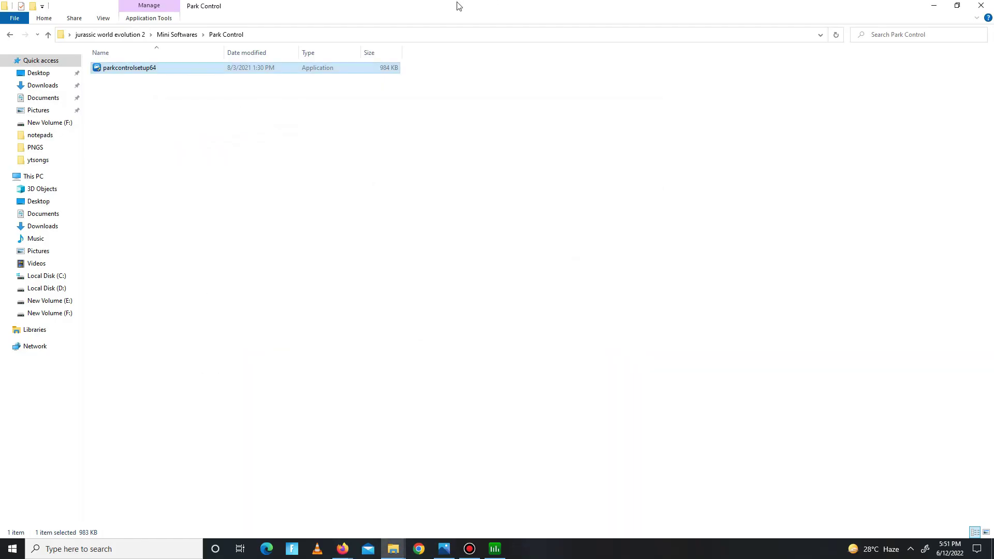
click(11, 35)
click(10, 34)
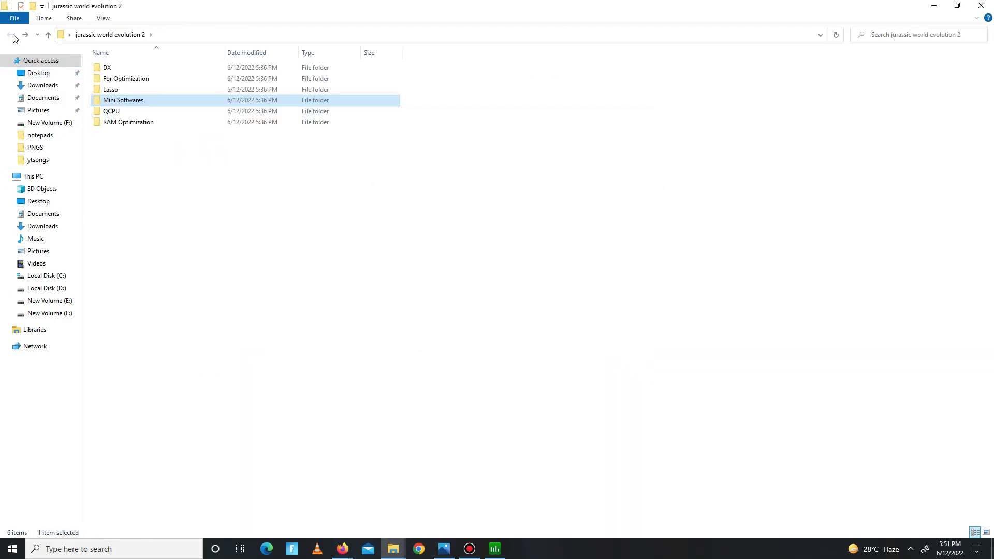
double_click(127, 111)
drag(120, 179, 238, 33)
click(162, 70)
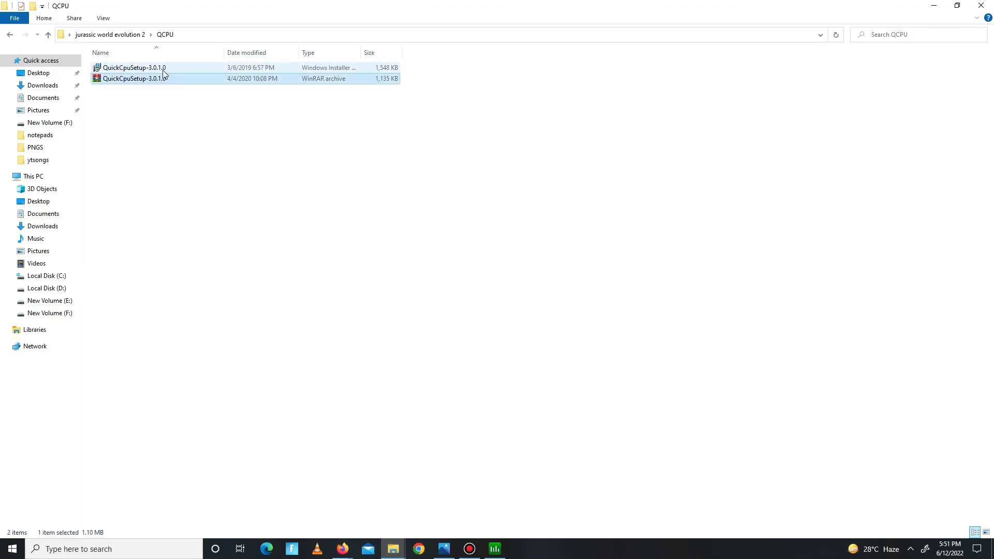
click(958, 5)
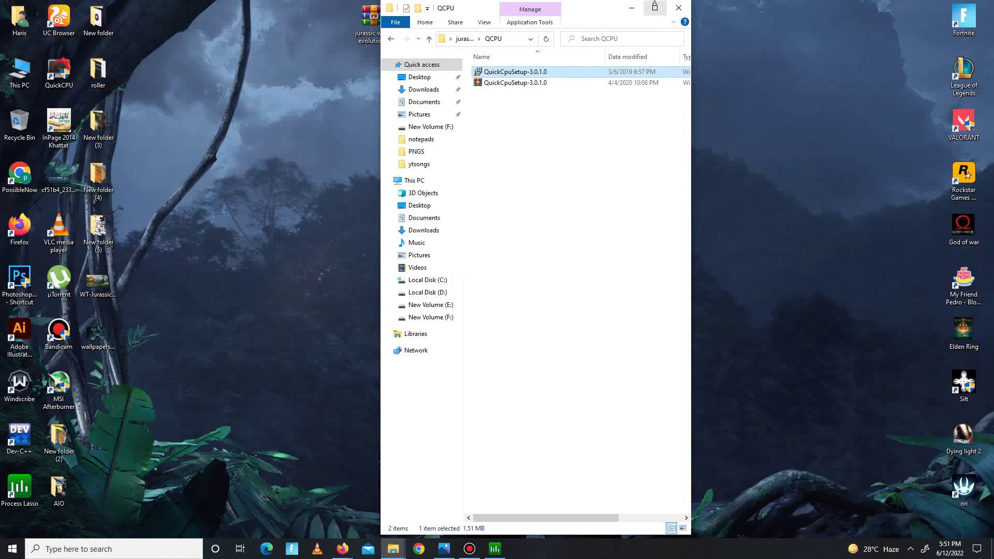
right_click(714, 549)
click(751, 475)
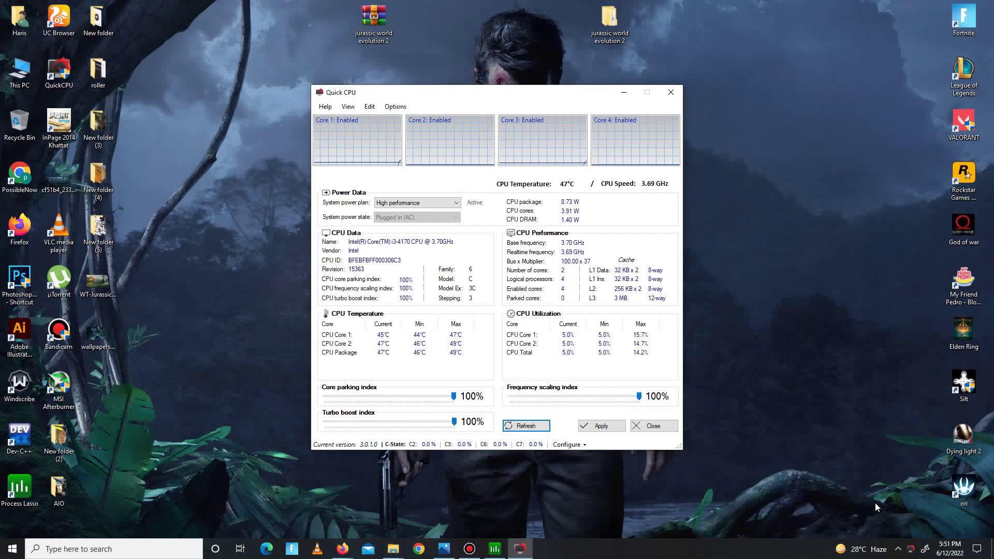
- Apply Quick CPU's High performance plan with parking, frequency scaling and turbo boost at 100%
mouse_move(476, 99)
mouse_down()
mouse_move(444, 100)
mouse_move(472, 93)
mouse_up()
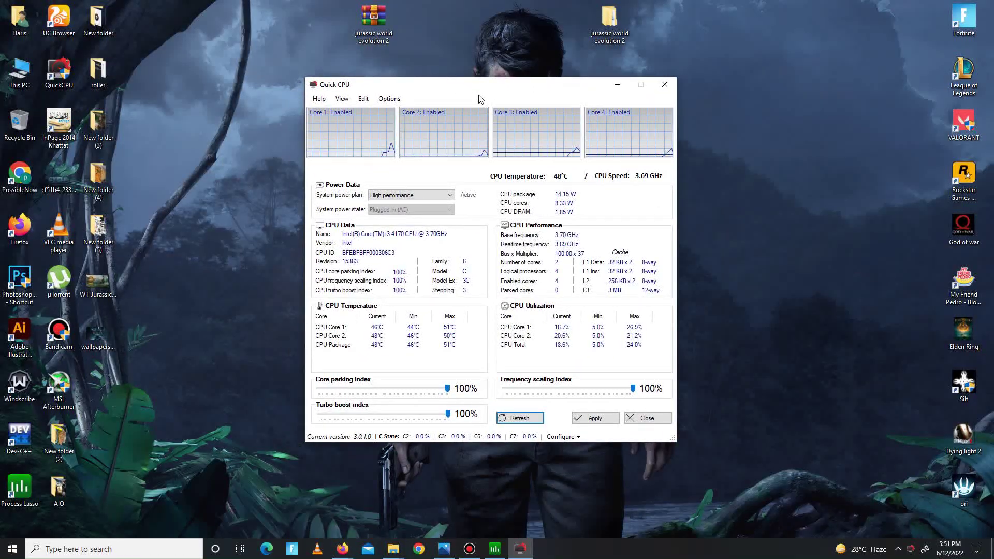
click(409, 196)
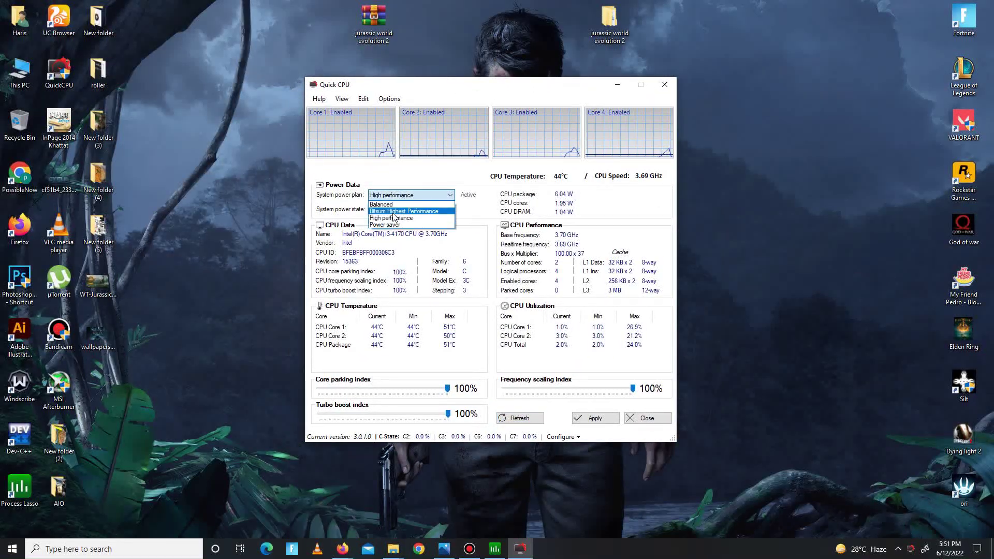
click(399, 203)
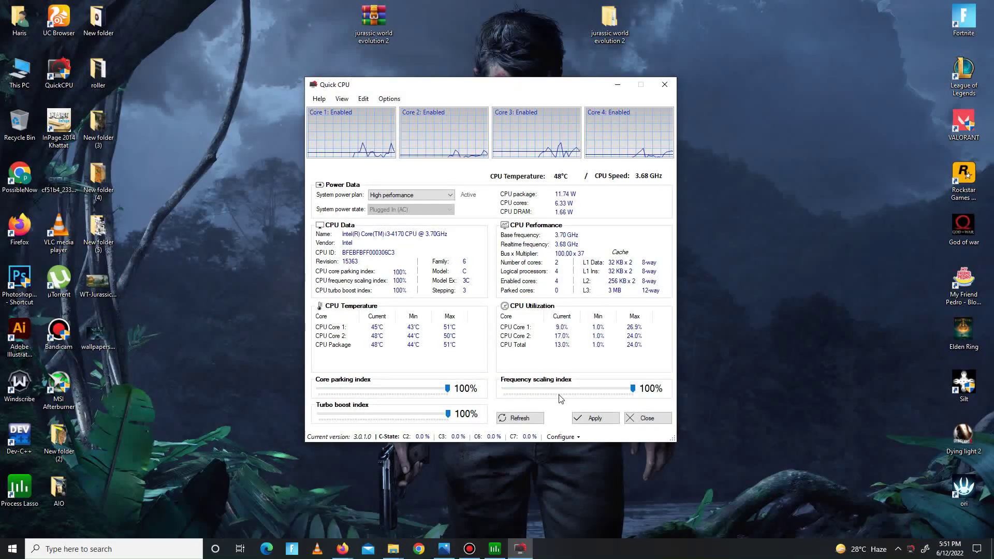
click(596, 418)
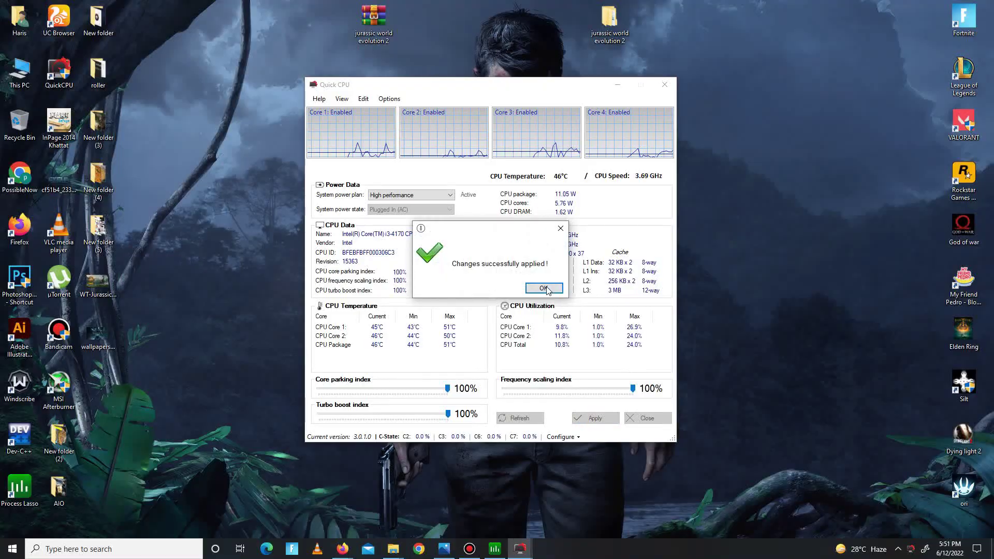
click(544, 289)
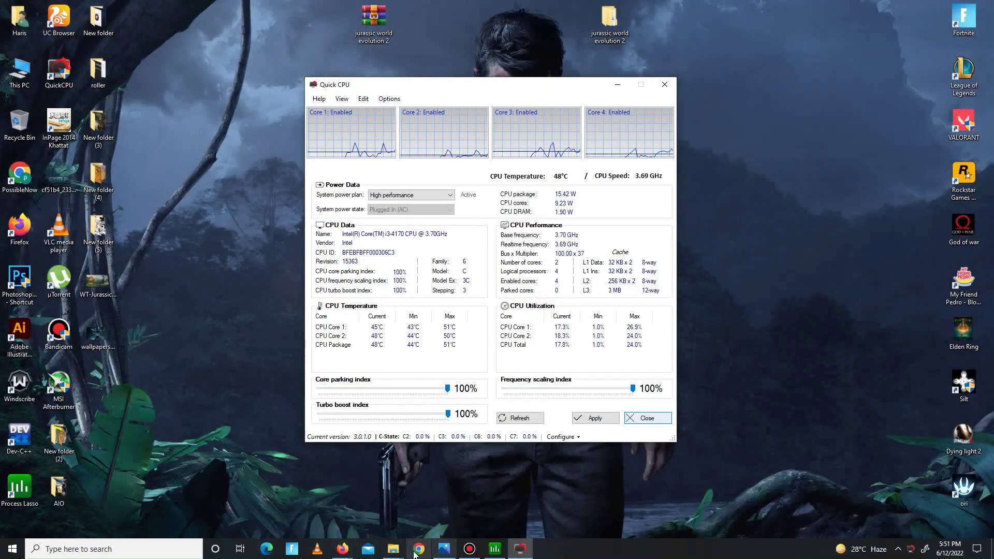
mouse_move(394, 549)
click(559, 505)
- Merge the RAM Management and LargePage_util.exe registry files from the RAM Optimization folder
click(9, 35)
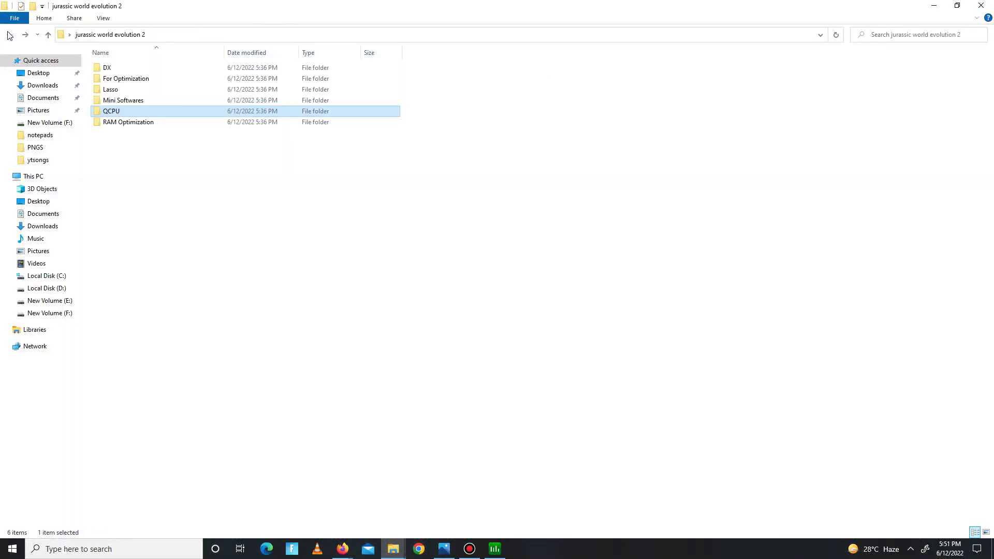
double_click(155, 122)
click(208, 80)
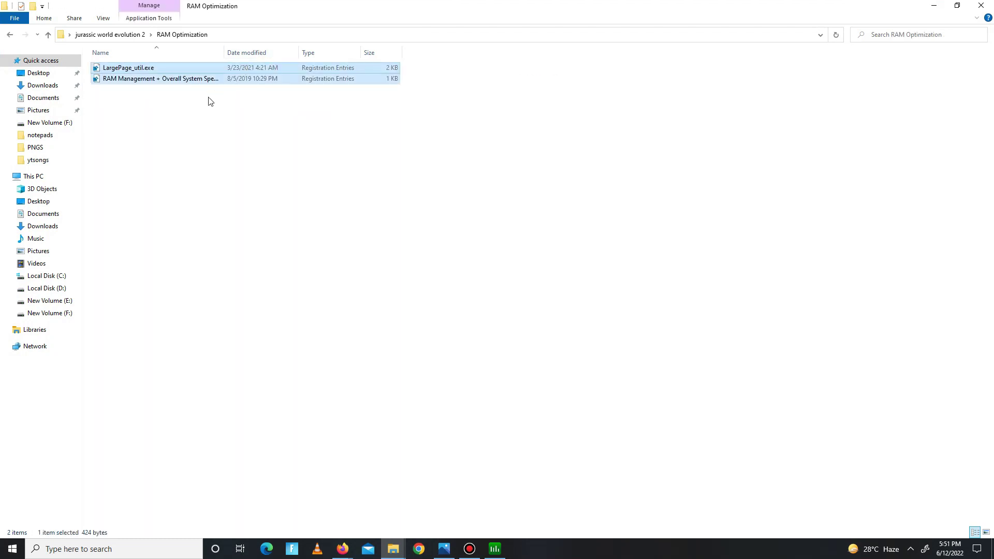
double_click(208, 81)
click(573, 289)
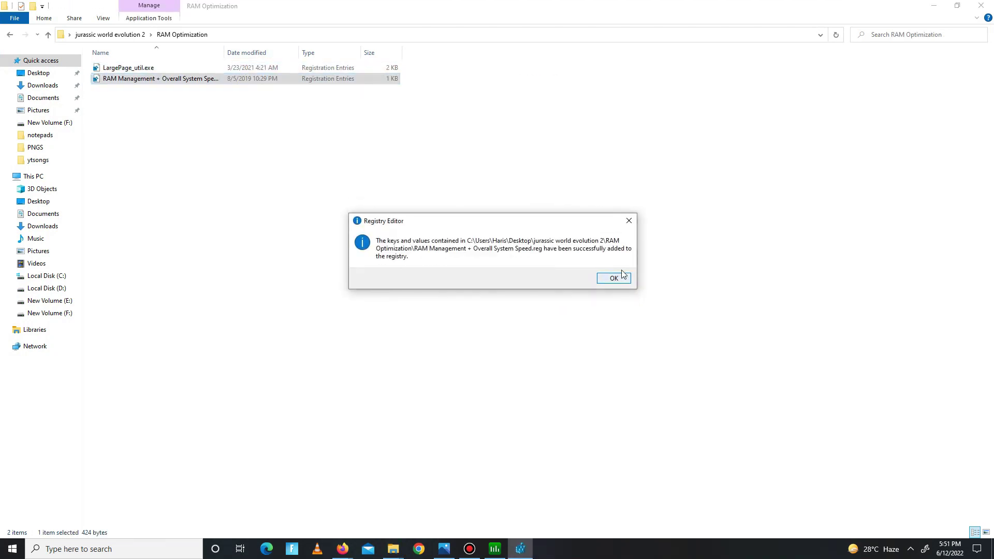
click(615, 279)
double_click(174, 68)
click(571, 288)
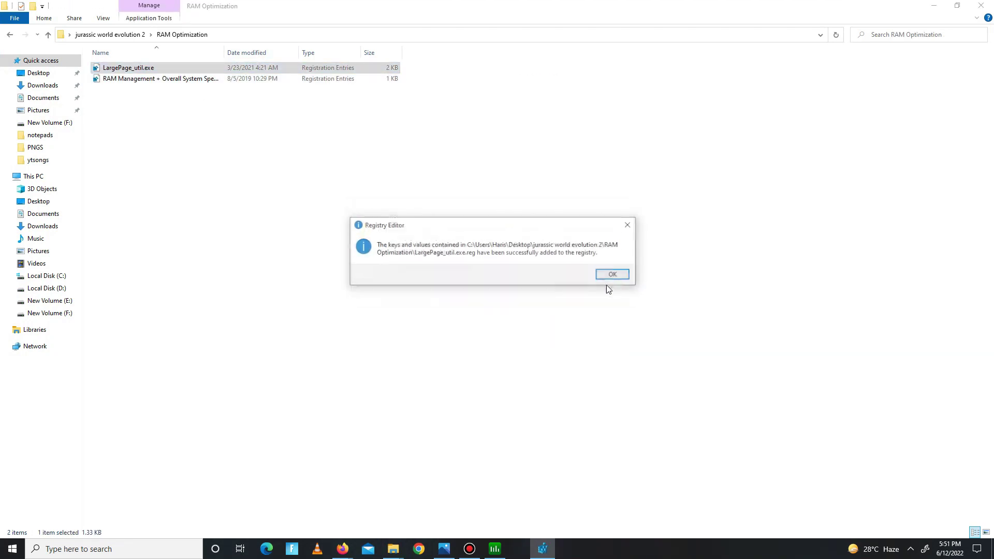
click(611, 273)
- Show the desktop and refresh it
click(934, 5)
right_click(614, 122)
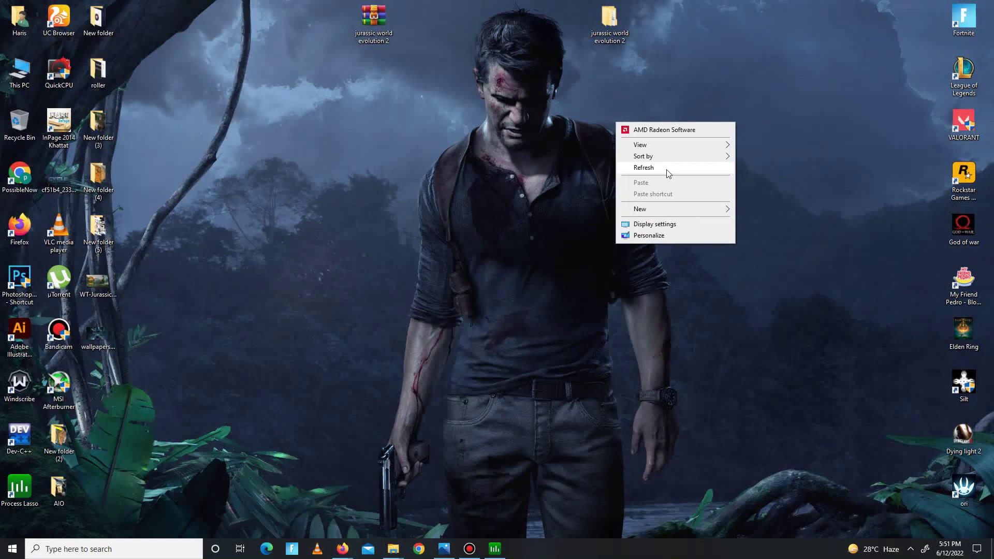
click(667, 169)
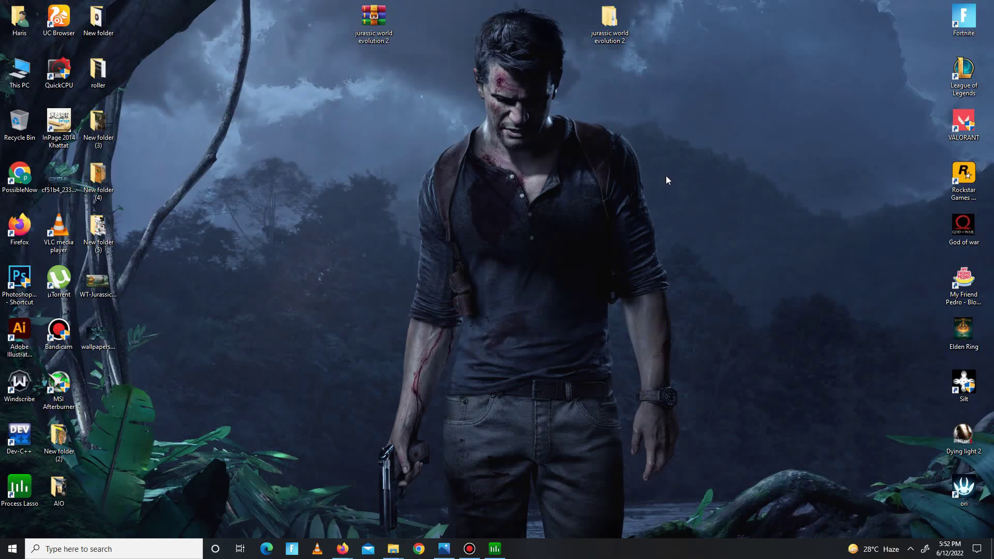
- Open C:\Windows\Prefetch by running 'prefetch' and select all 262 items
key(super+r)
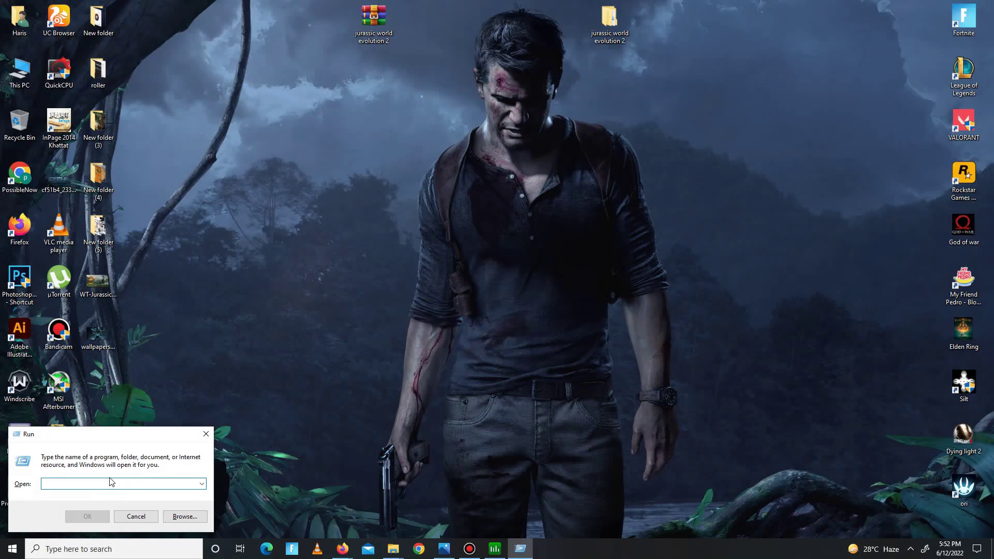
text(prefetc)
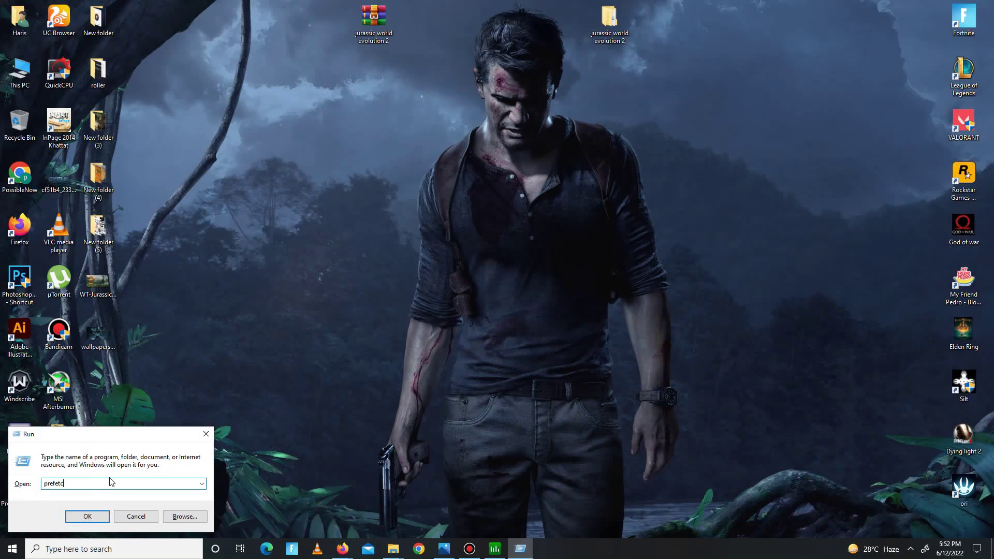
text(h)
key(Return)
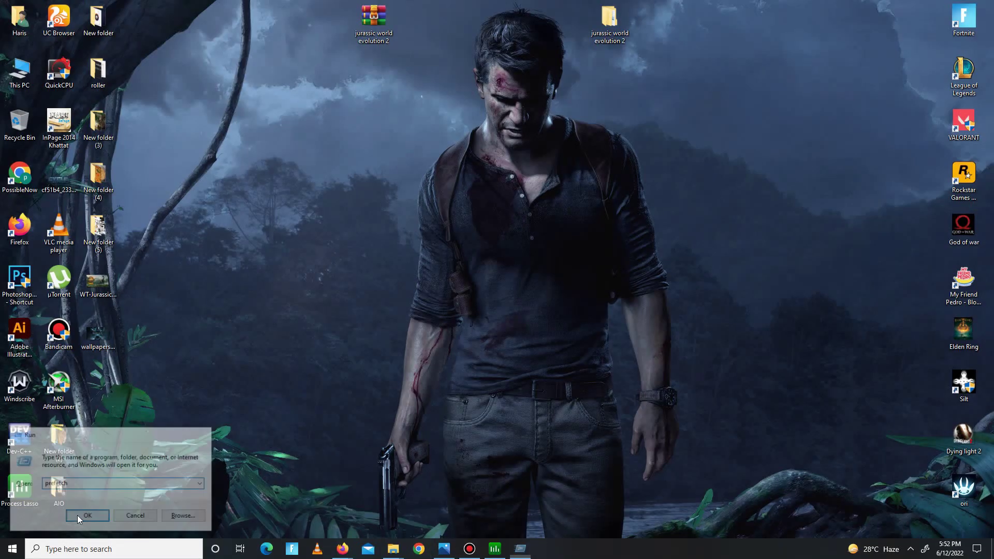
click(510, 286)
key(ctrl+a)
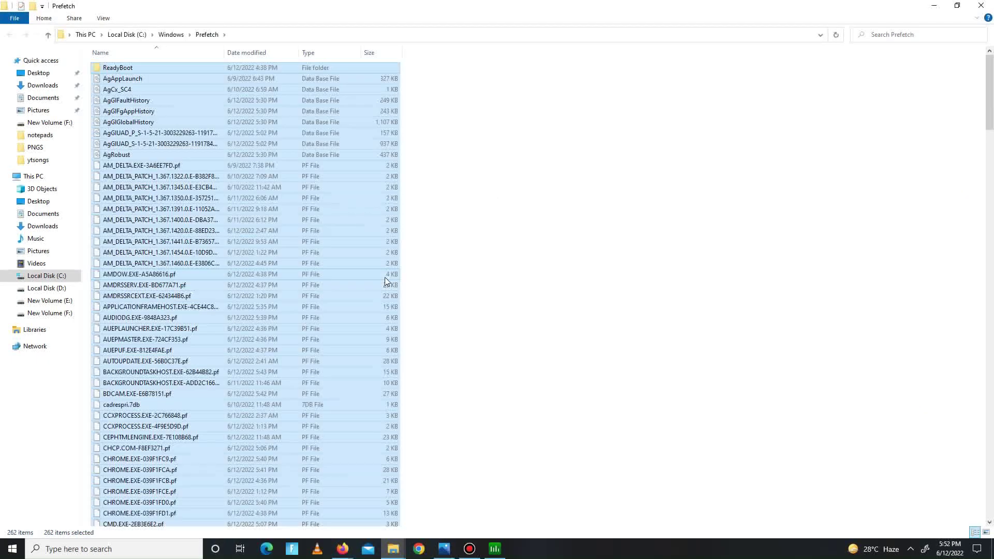